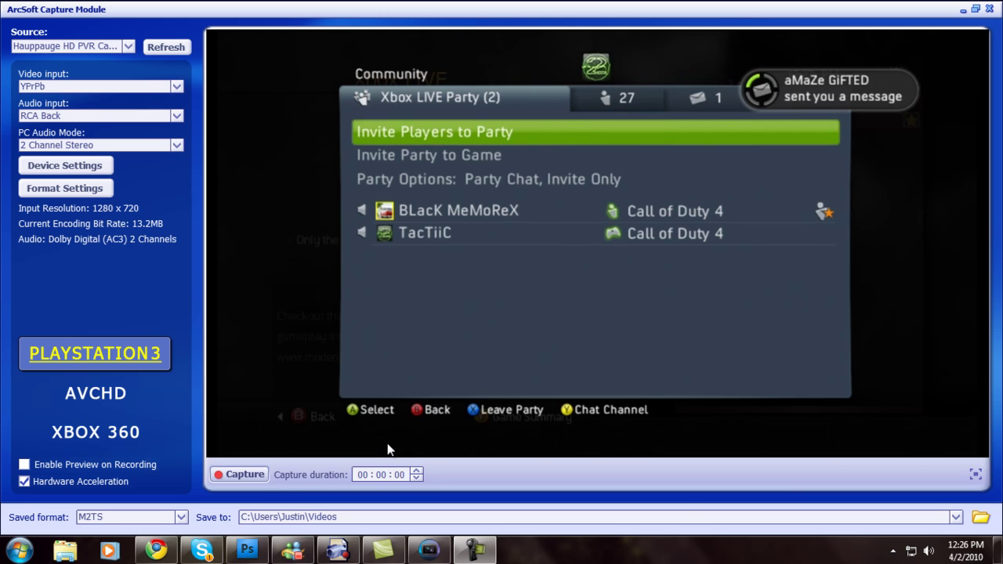
Select the Hauppauge HD PVR as the capture source and YPrPb as the video input
click(126, 47)
click(101, 62)
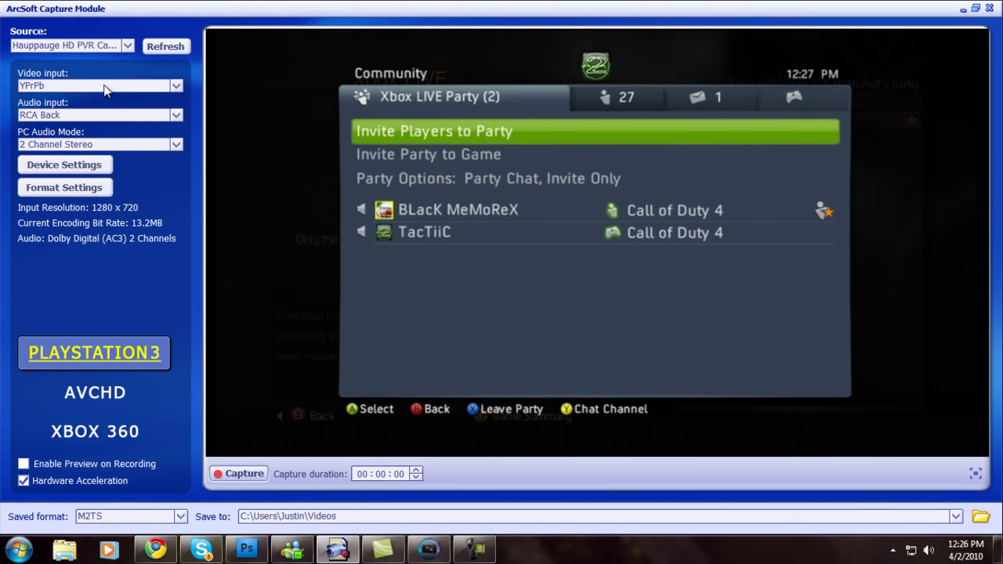
click(104, 85)
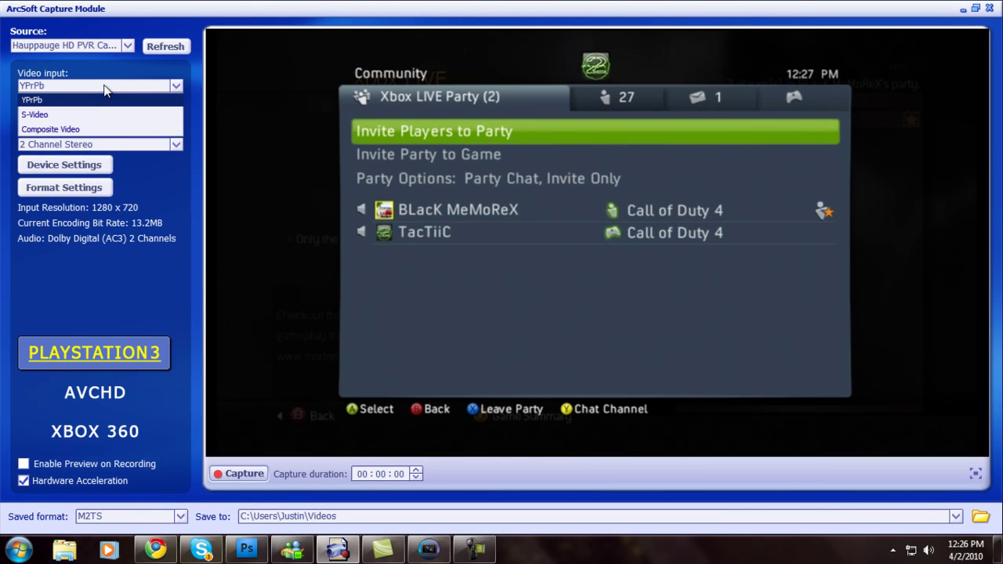
click(49, 102)
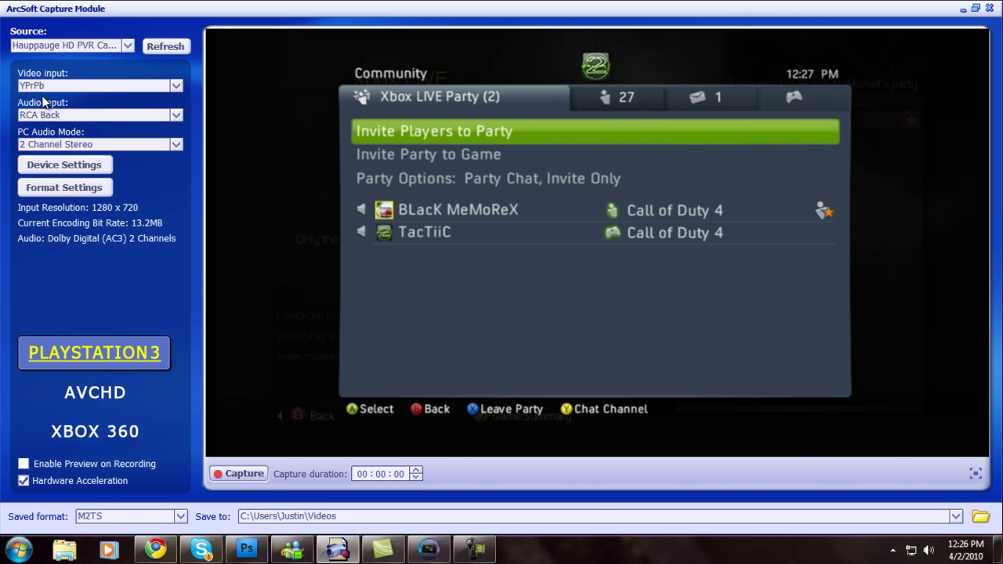
Set the audio input to RCA Back and the PC audio mode to 2 Channel Stereo
click(78, 116)
click(75, 144)
click(72, 146)
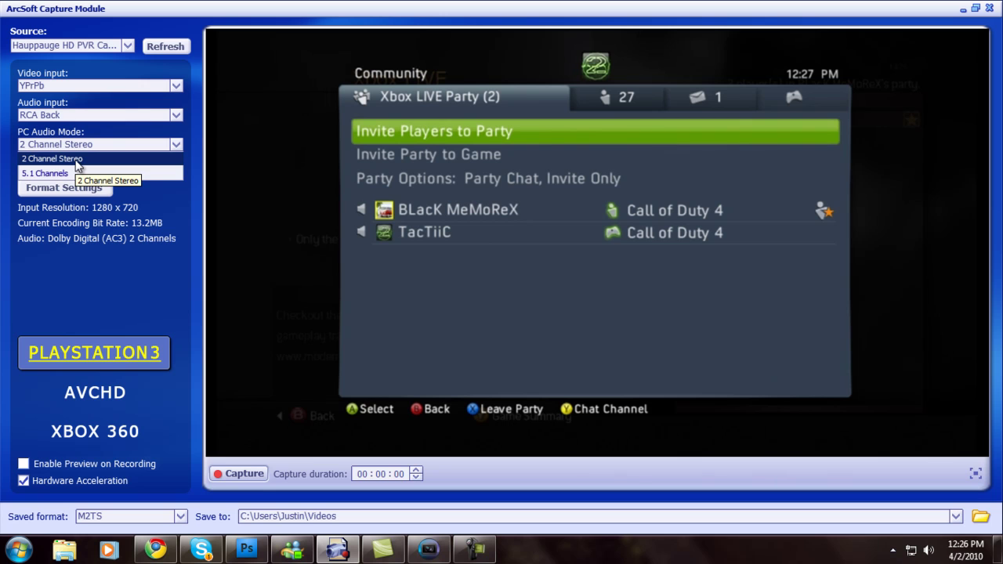
click(76, 162)
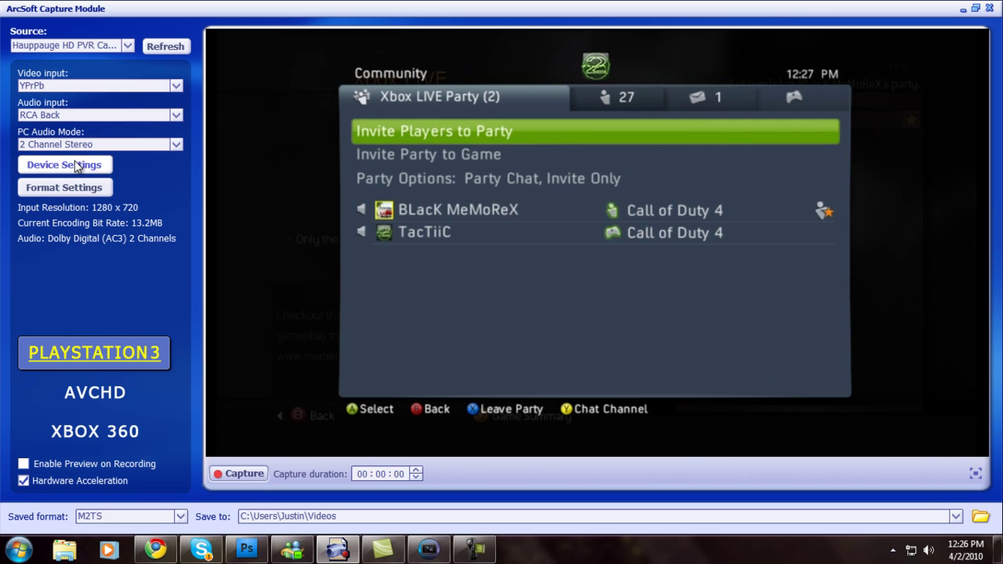
Check the capture device's brightness, contrast, hue, saturation and sharpness settings, leaving without changing them
click(78, 166)
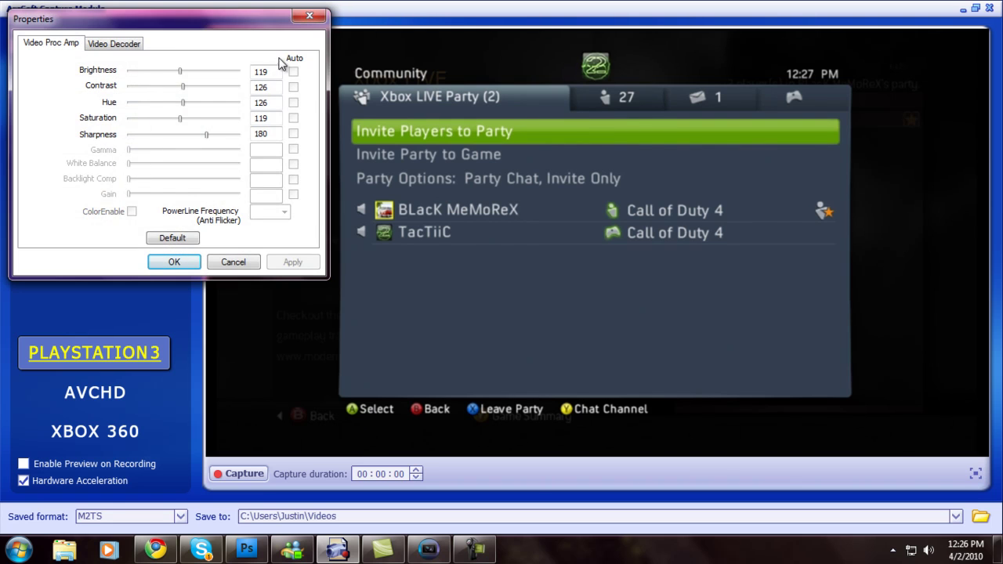
click(227, 260)
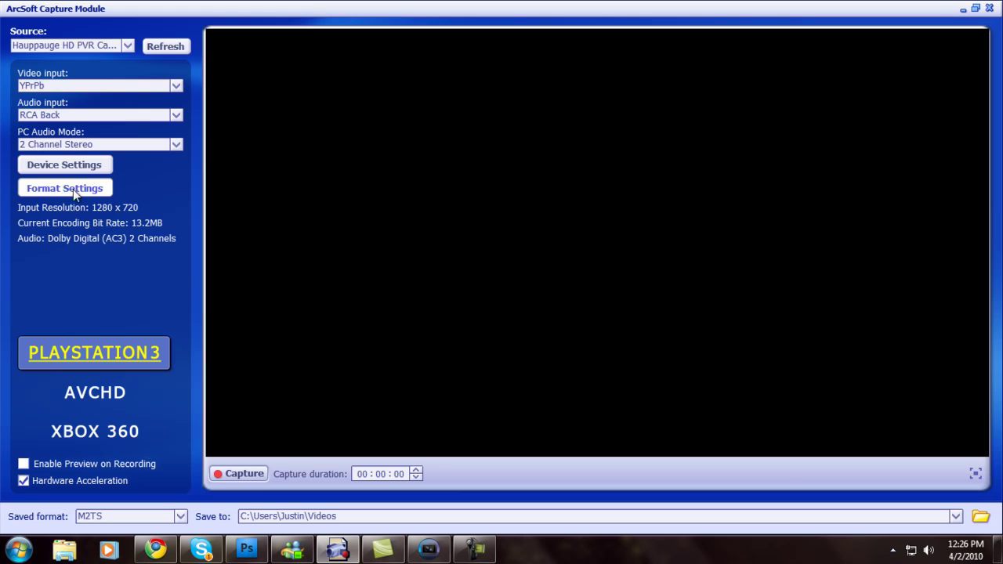
In the format settings, set the H264 encoder to a constant bitrate of 13.5 Mbps and apply it
click(107, 194)
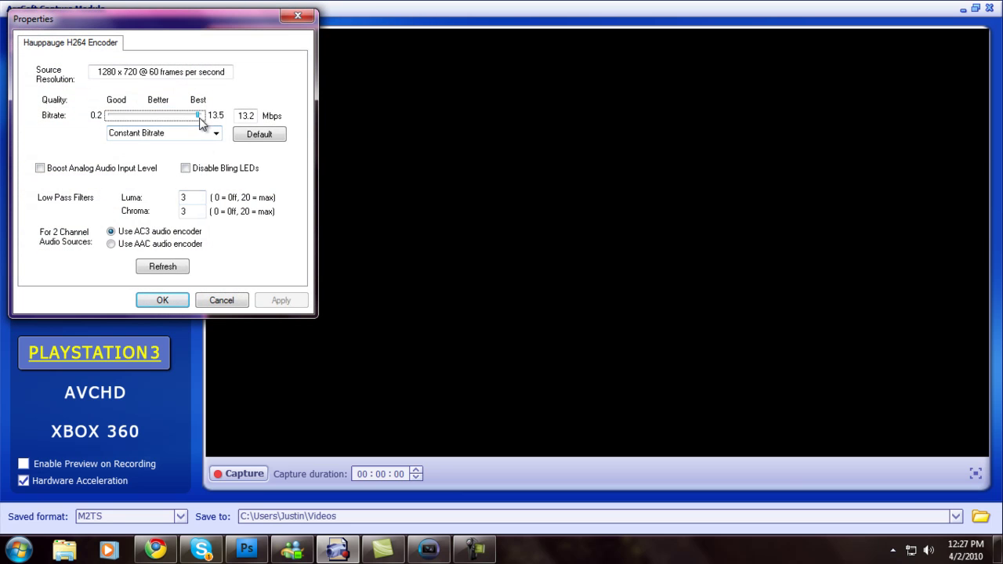
click(210, 122)
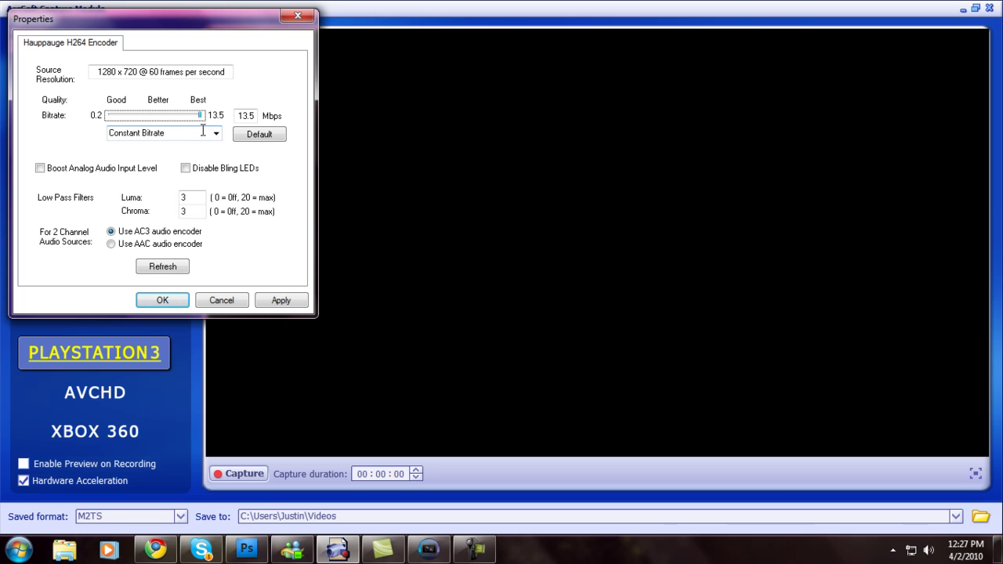
click(140, 72)
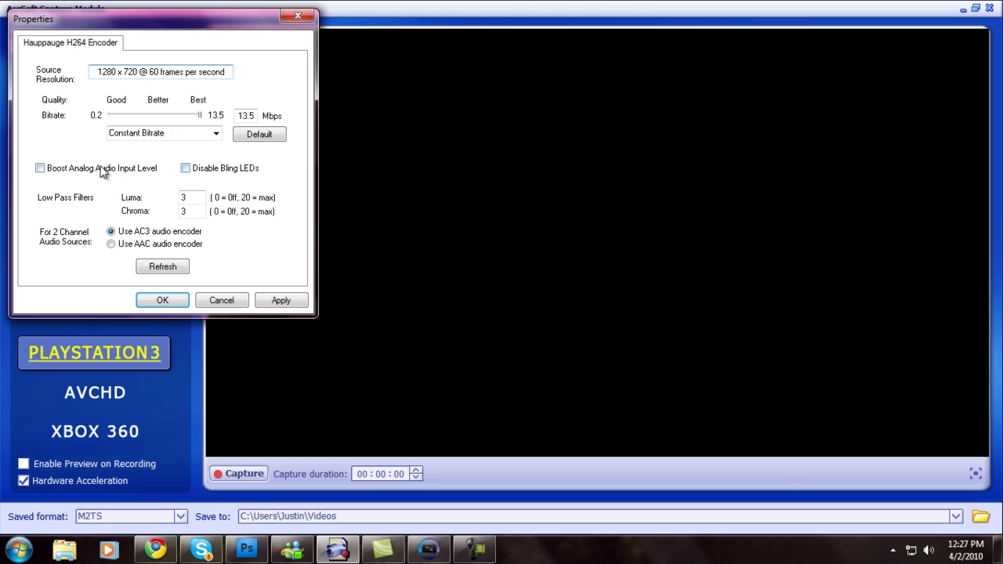
click(172, 133)
click(216, 133)
click(149, 181)
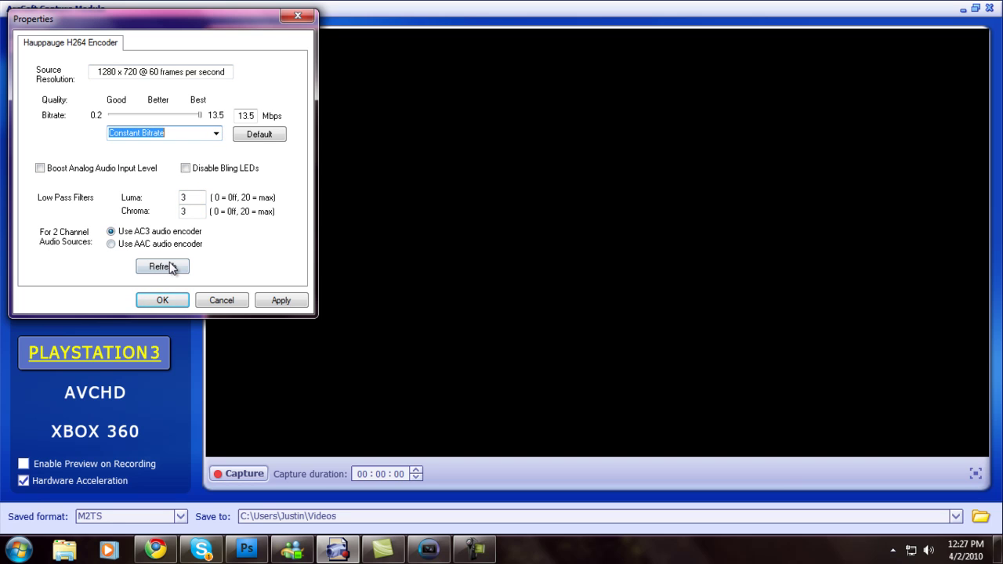
click(281, 301)
click(152, 302)
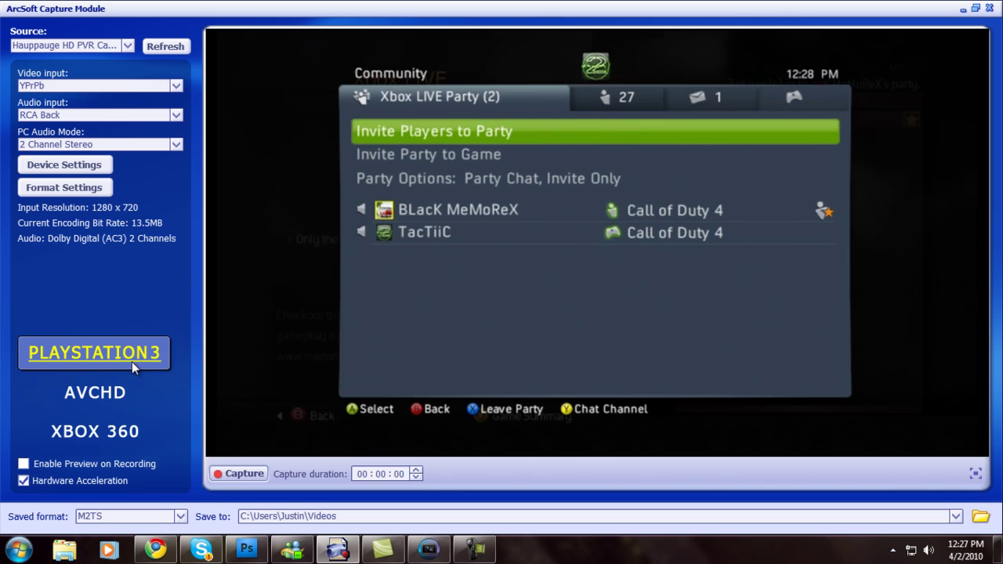
Choose M2TS as the saved format for captured video
click(182, 517)
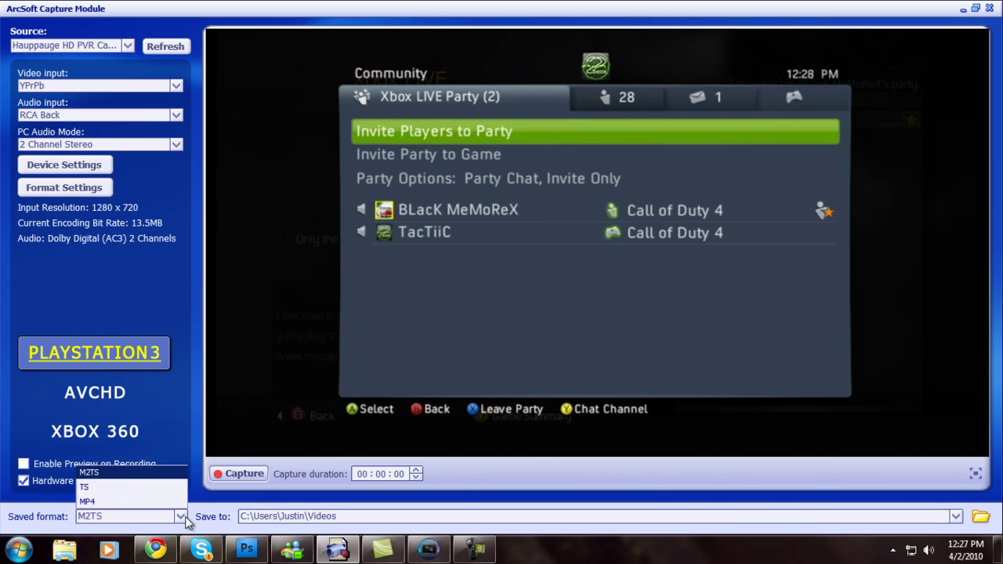
click(119, 474)
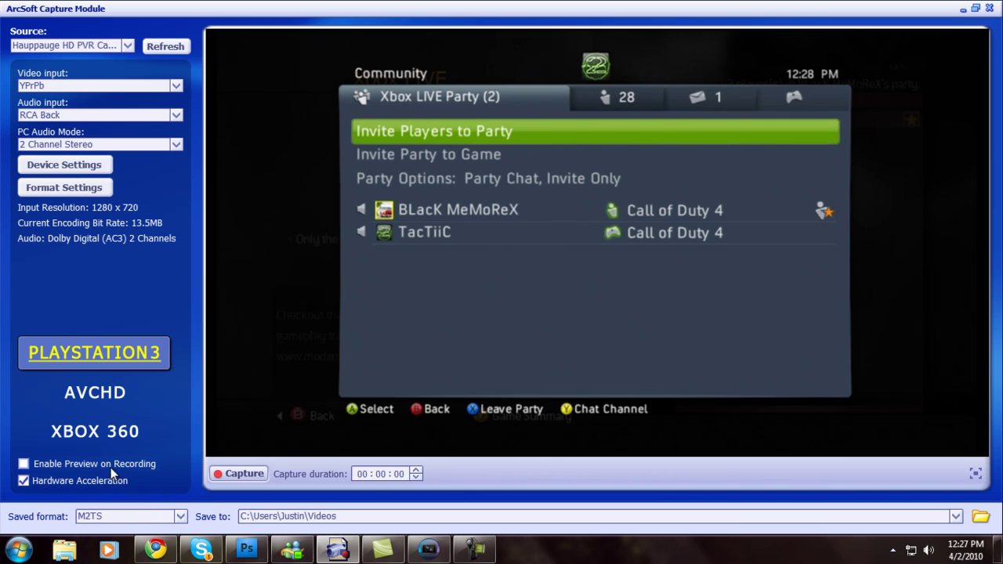
Minimize the screen recorder window, switch to Vegas Pro 9.0 and open the project properties
click(427, 549)
click(474, 548)
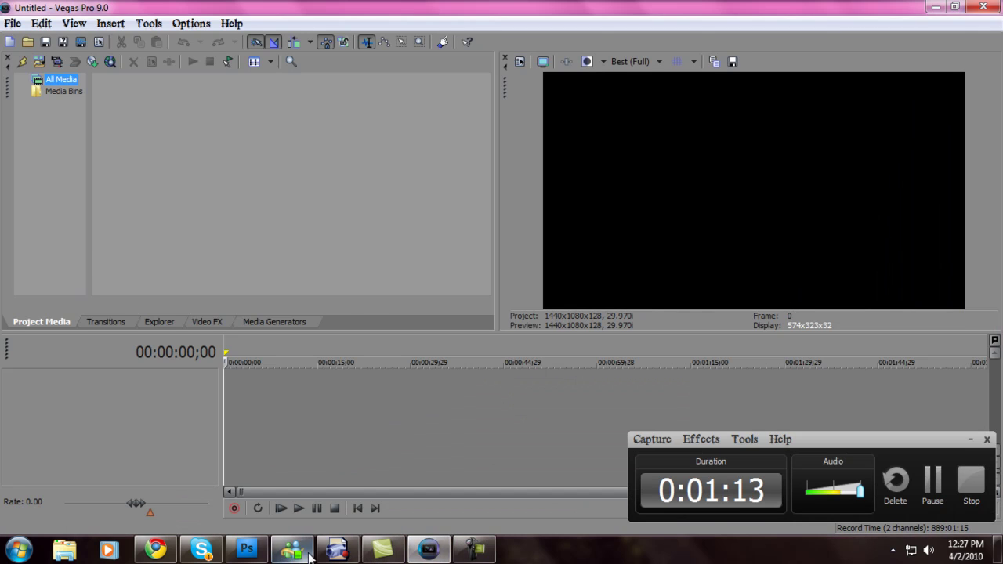
click(337, 549)
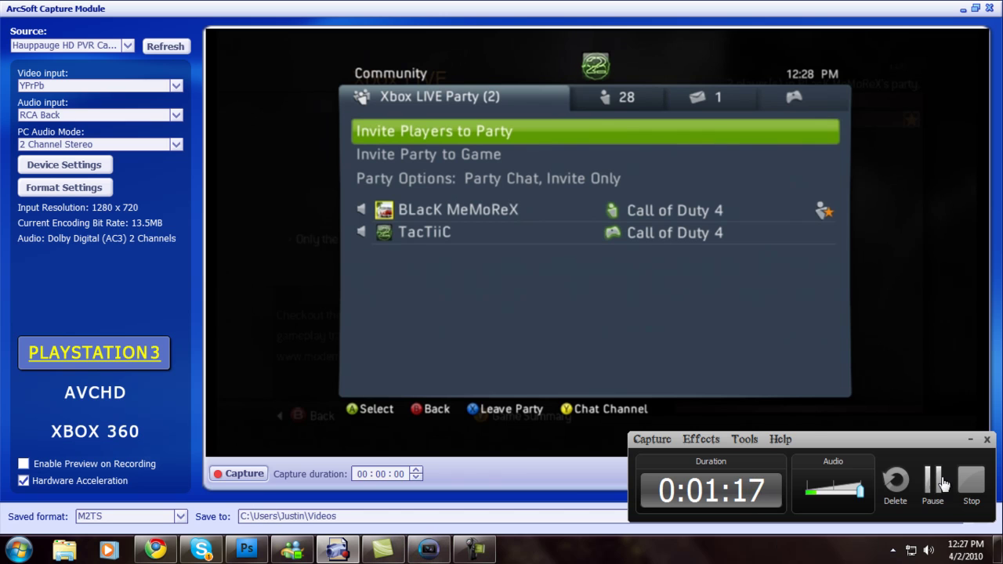
click(970, 439)
click(427, 548)
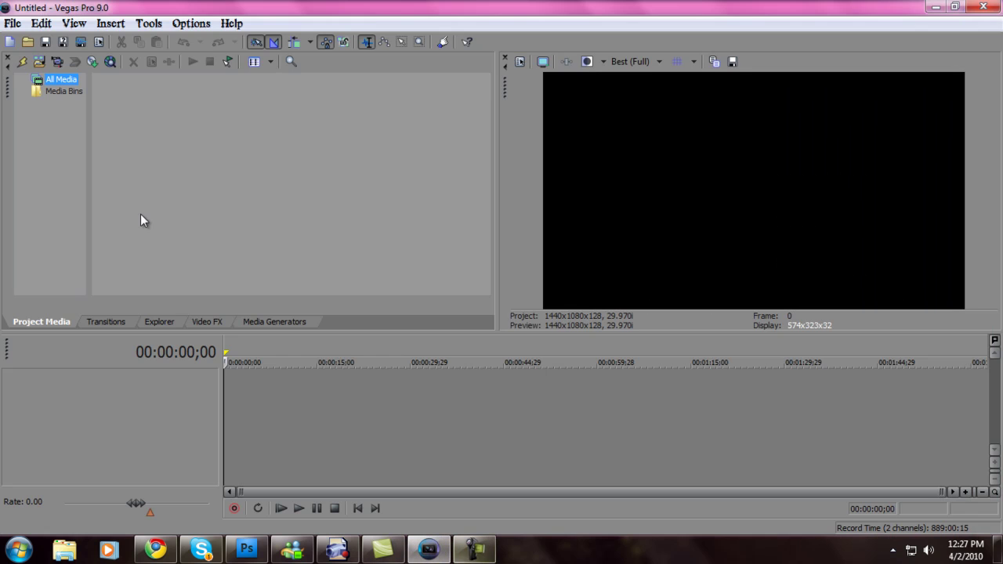
click(11, 24)
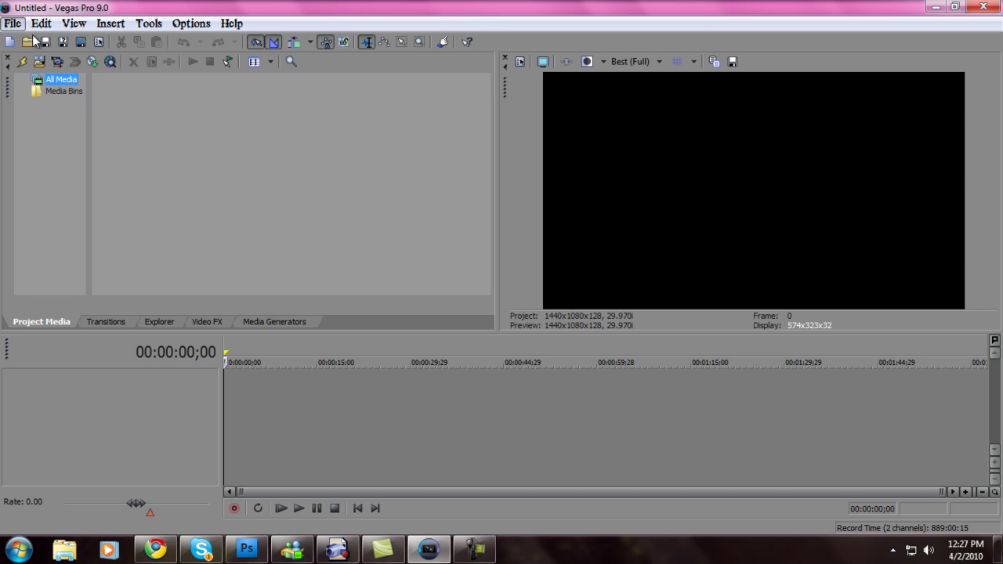
click(12, 29)
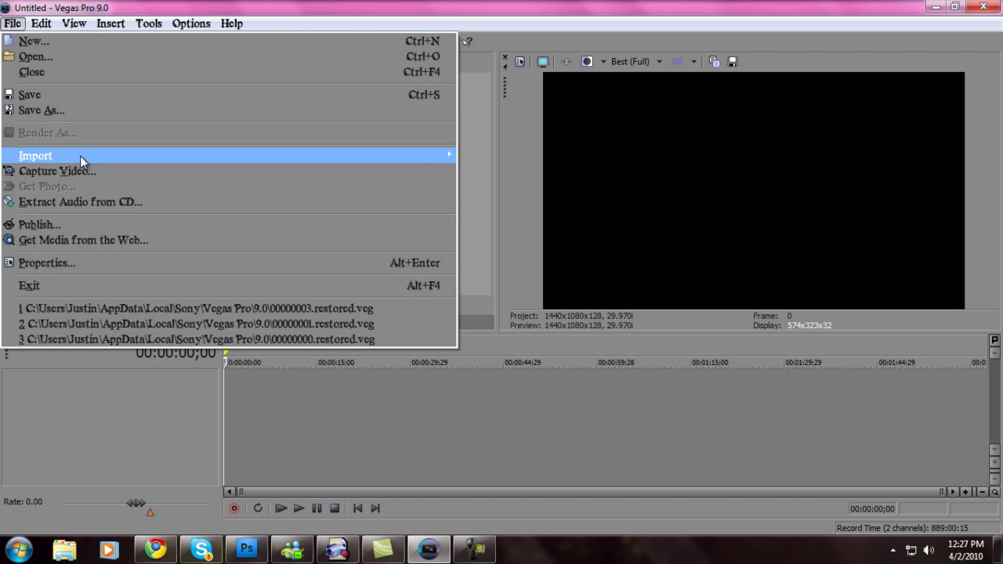
click(65, 263)
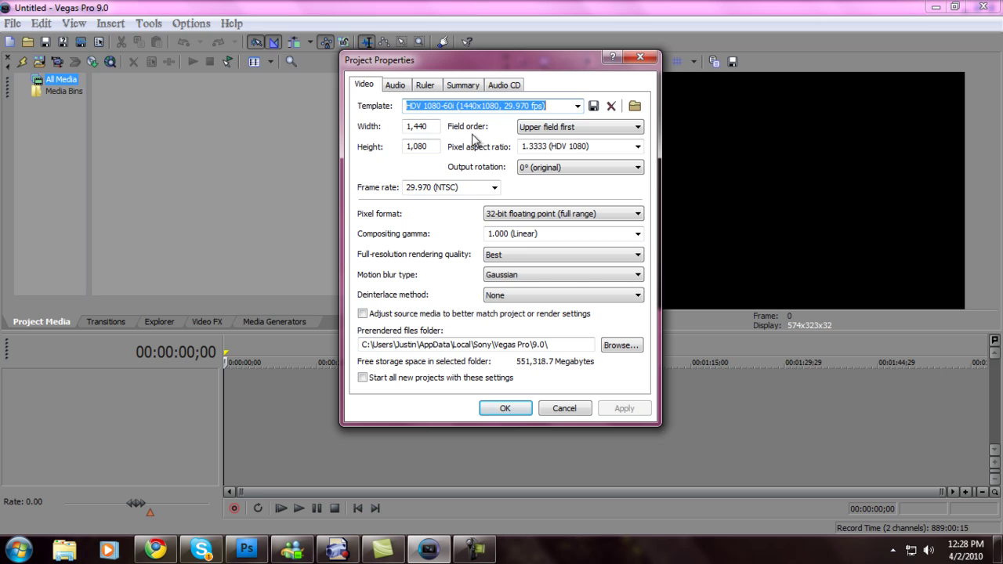
Use a 1,440 x 1,080 frame with upper field first, pixel aspect ratio 1.3333 (HDV 1080) and 0° (original) output rotation
click(432, 127)
click(435, 142)
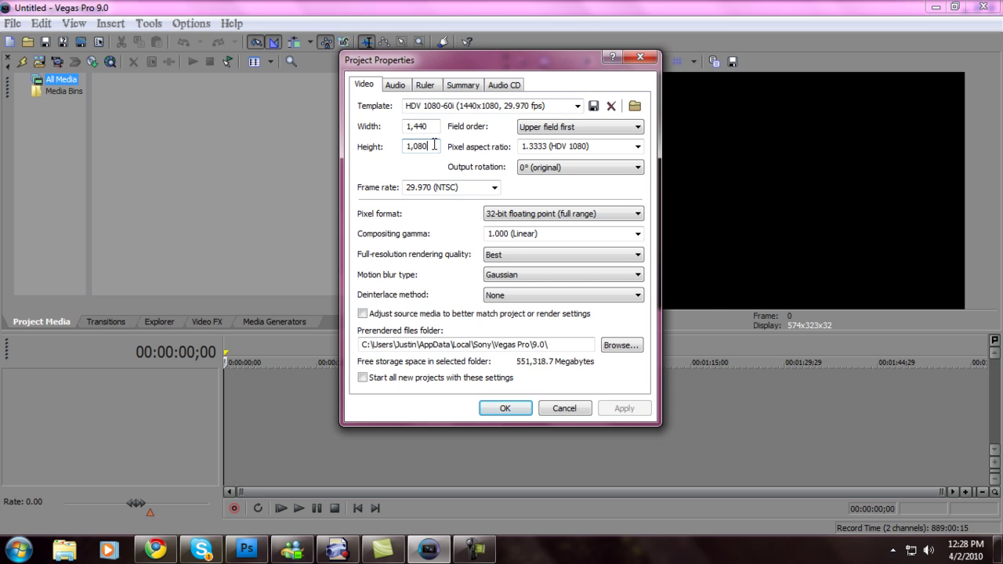
click(564, 129)
click(555, 150)
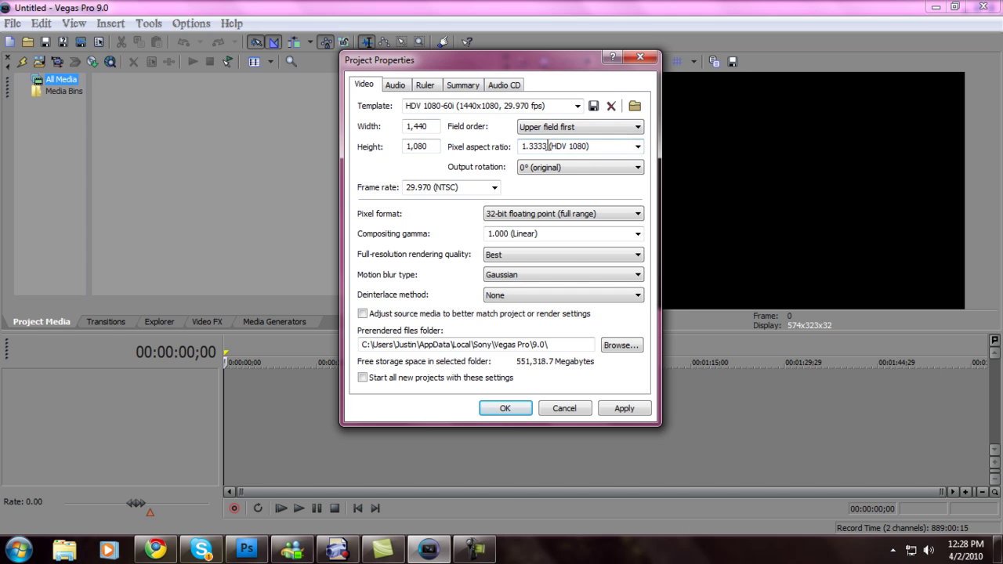
click(637, 146)
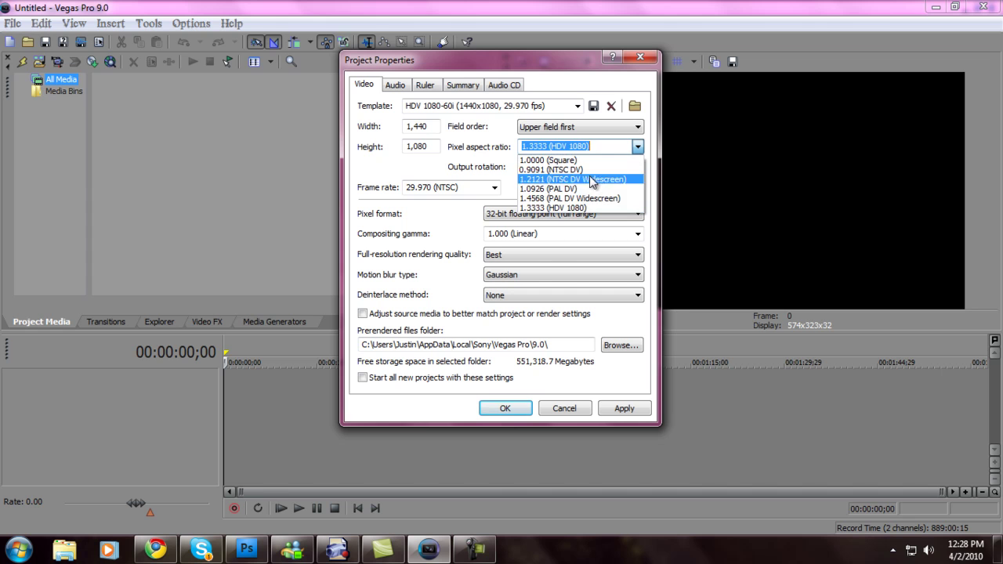
click(580, 205)
click(605, 167)
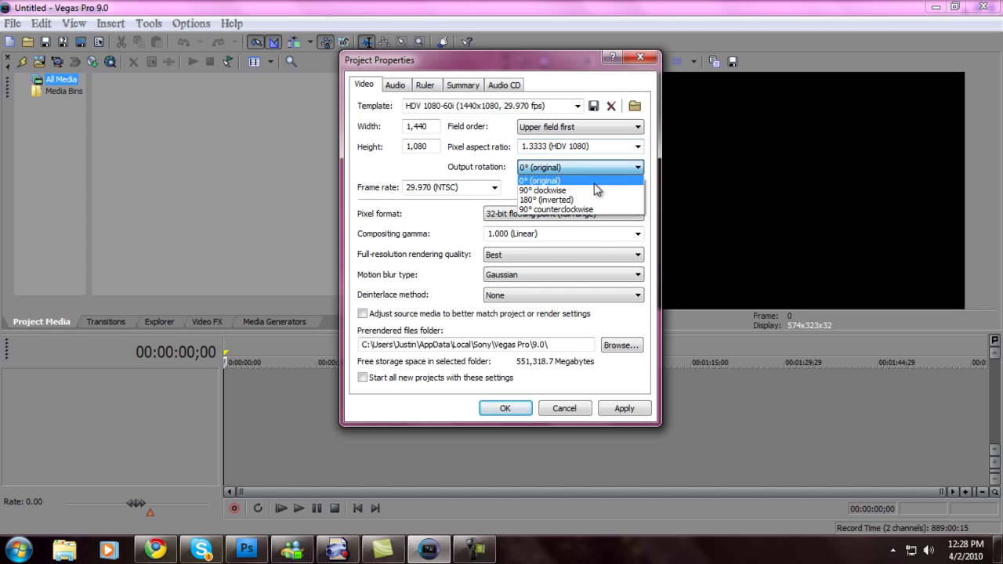
click(565, 185)
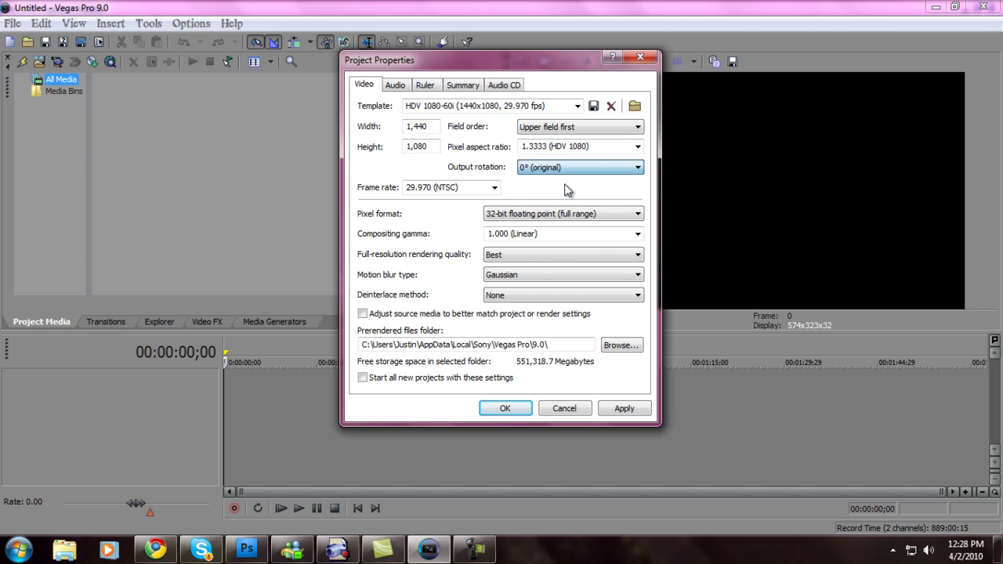
Set the project frame rate to 29.970 (NTSC) and the pixel format to 32-bit floating point (full range)
click(489, 187)
click(493, 188)
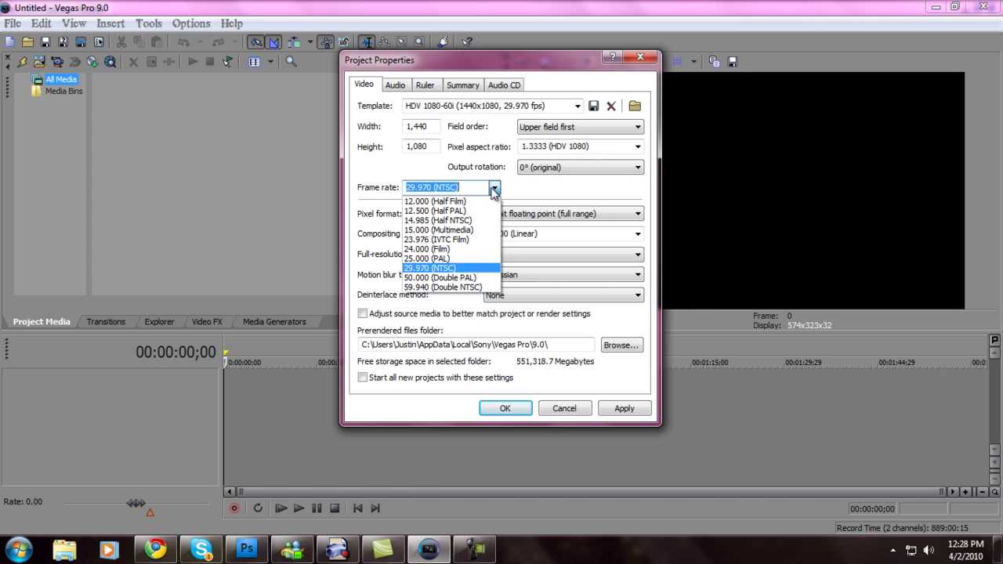
click(453, 258)
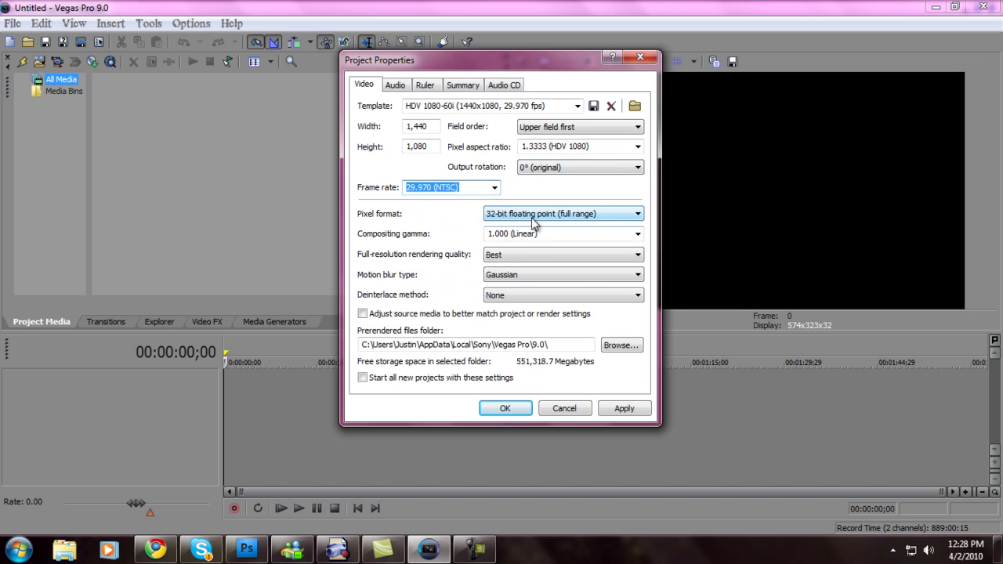
click(524, 216)
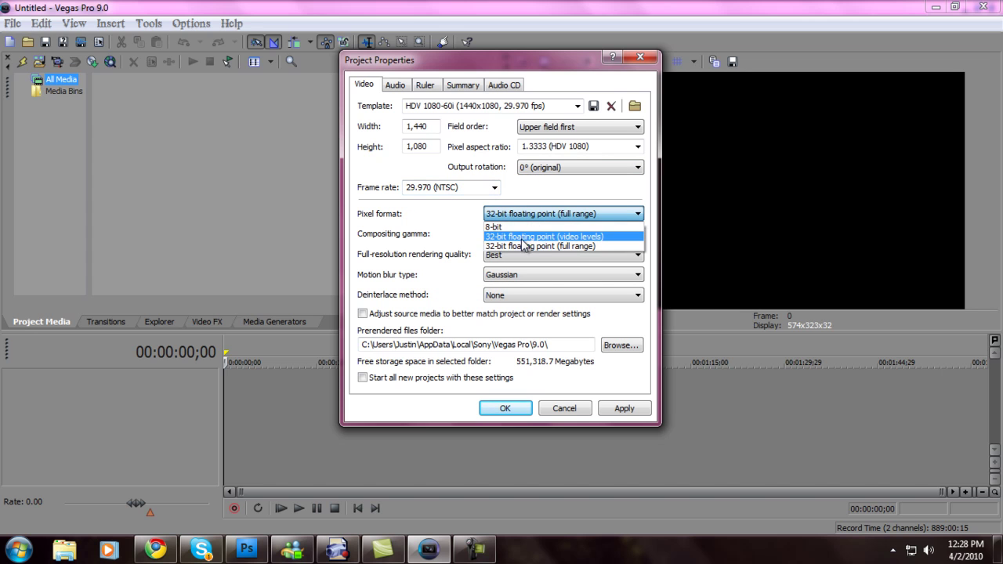
click(523, 246)
Set compositing gamma to 1.000 (Linear), full-resolution rendering quality to Best and motion blur type to Gaussian
click(637, 234)
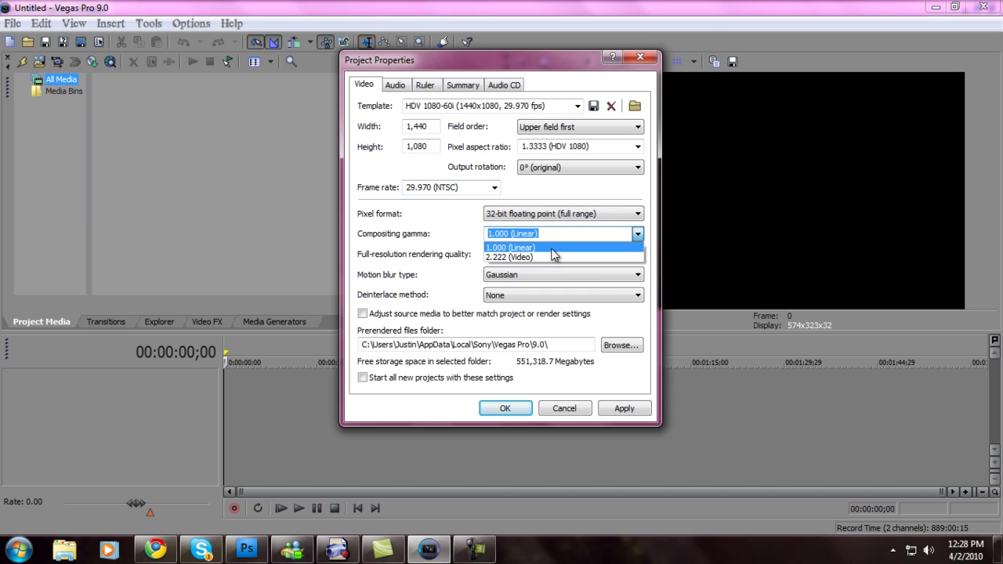
click(549, 248)
click(542, 252)
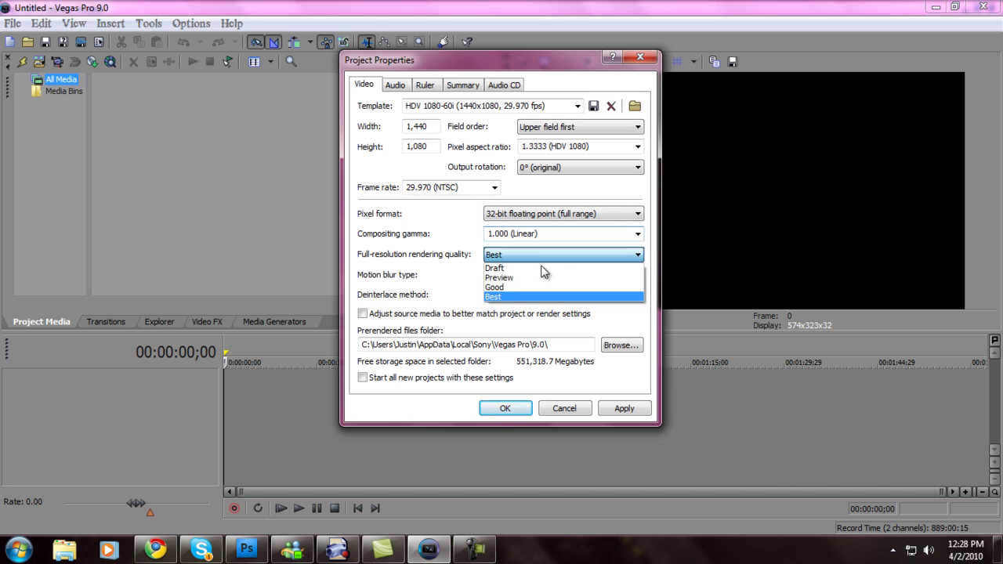
click(495, 299)
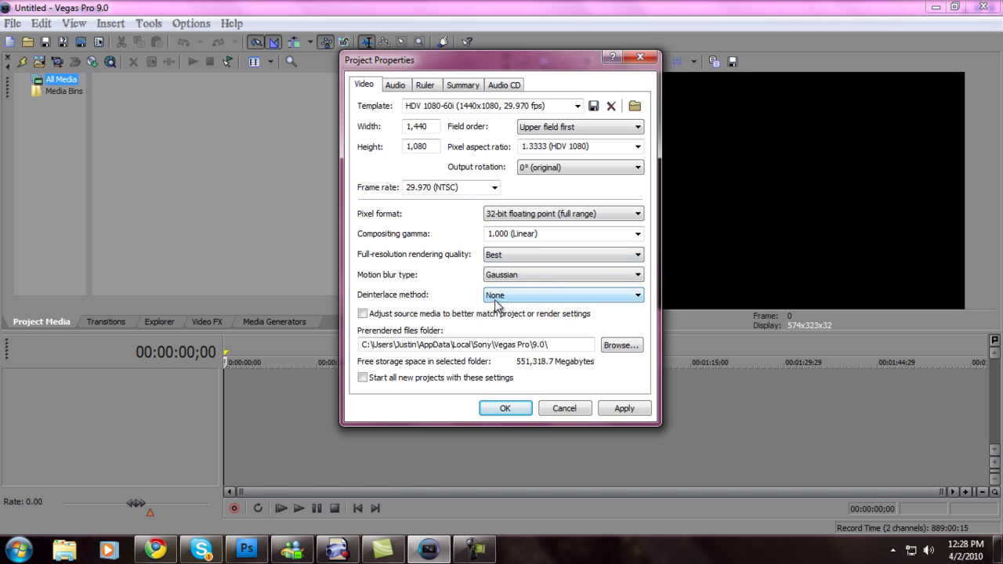
click(525, 275)
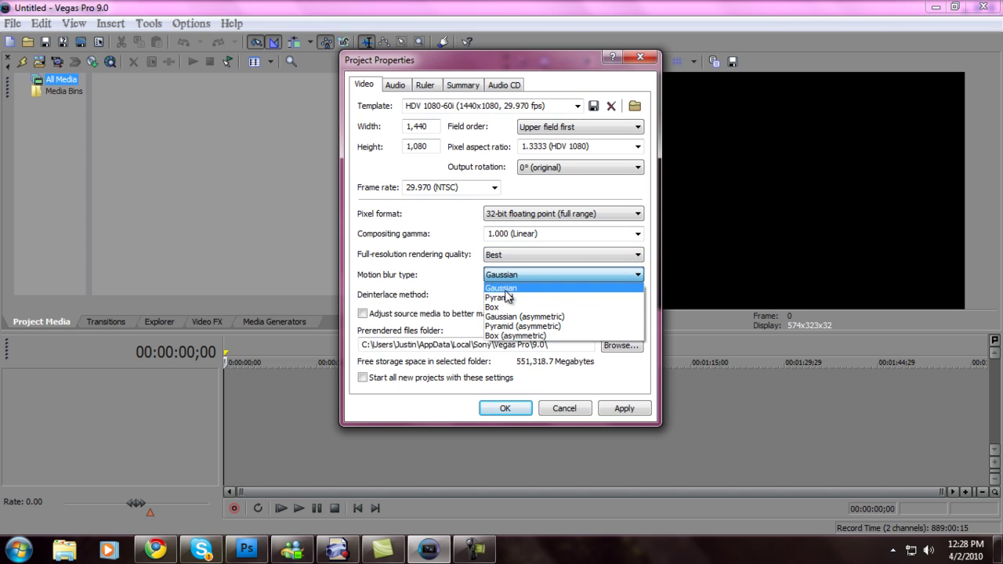
click(508, 288)
Set deinterlacing to None, enable adjusting source media to match project or render settings, and apply these video settings as defaults for new projects
click(507, 298)
click(501, 307)
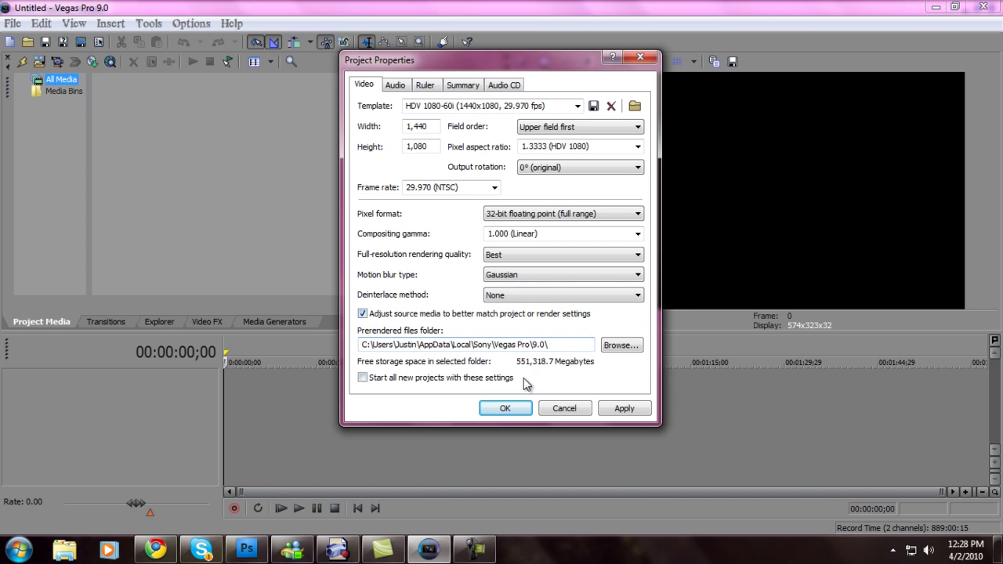
click(362, 378)
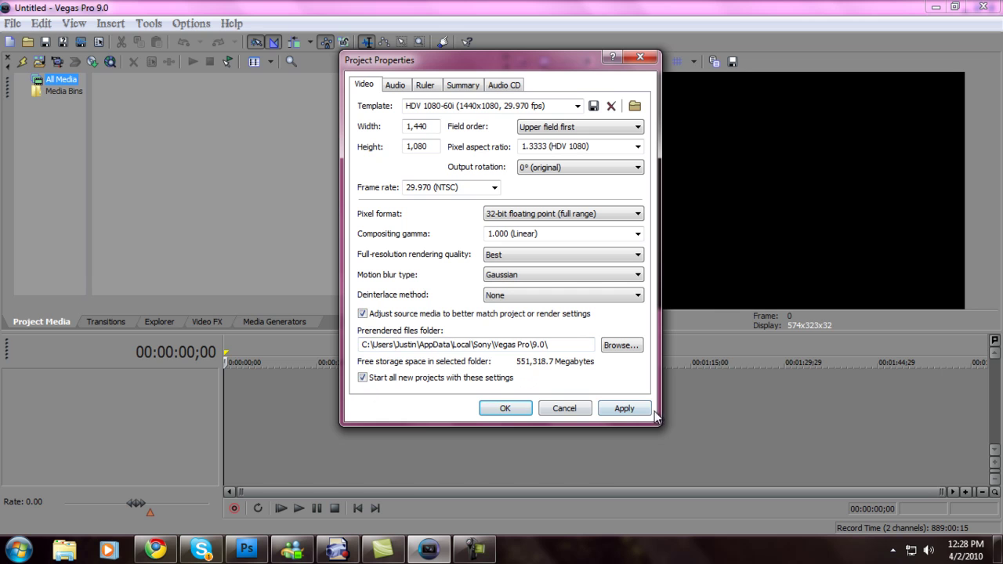
click(624, 408)
Set the project's audio master bus mode to Stereo and the sample rate to 44,100 Hz
click(395, 84)
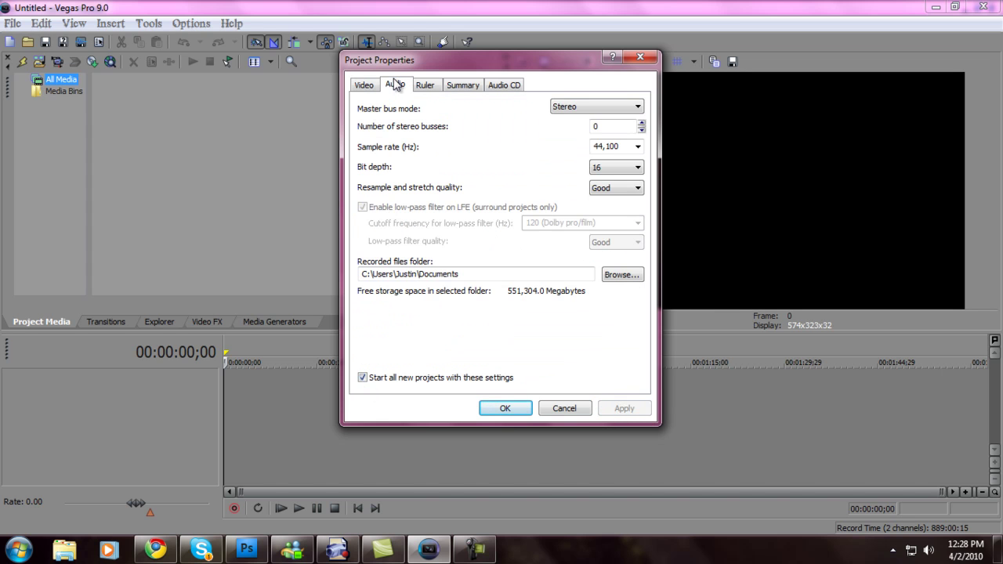
click(587, 107)
click(584, 116)
click(636, 148)
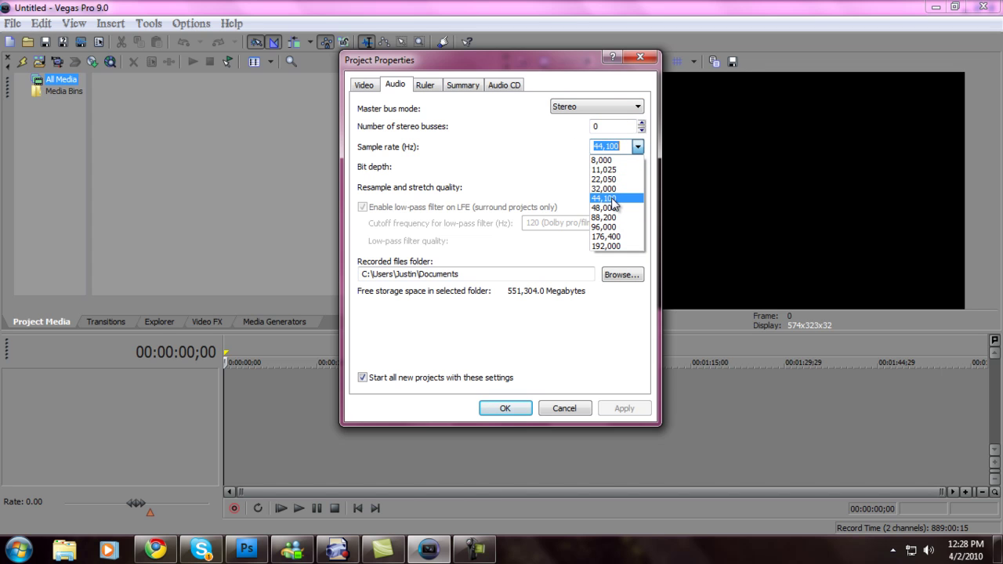
click(613, 199)
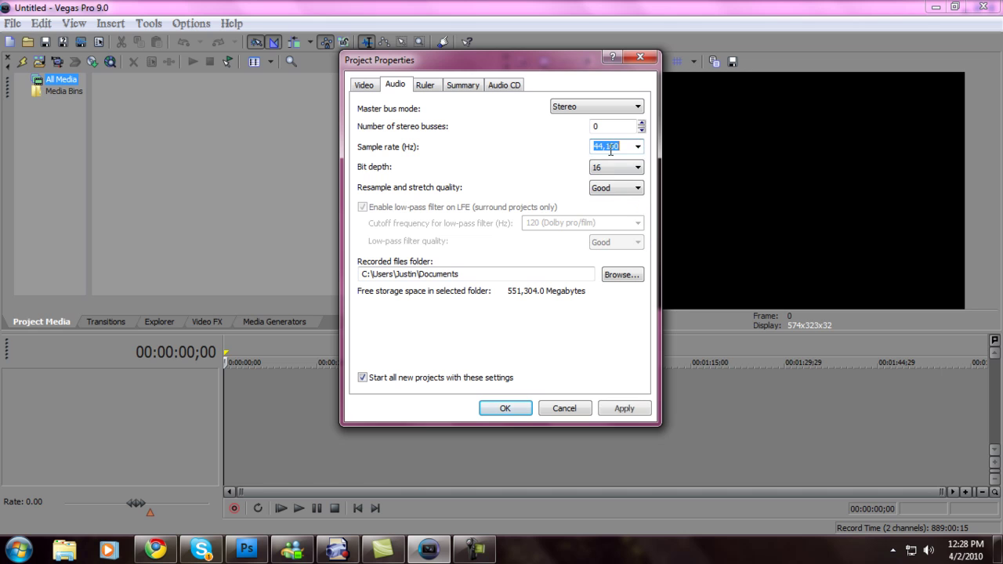
Set the audio bit depth to 16 and the resample and stretch quality to Best, and apply the project properties
click(614, 170)
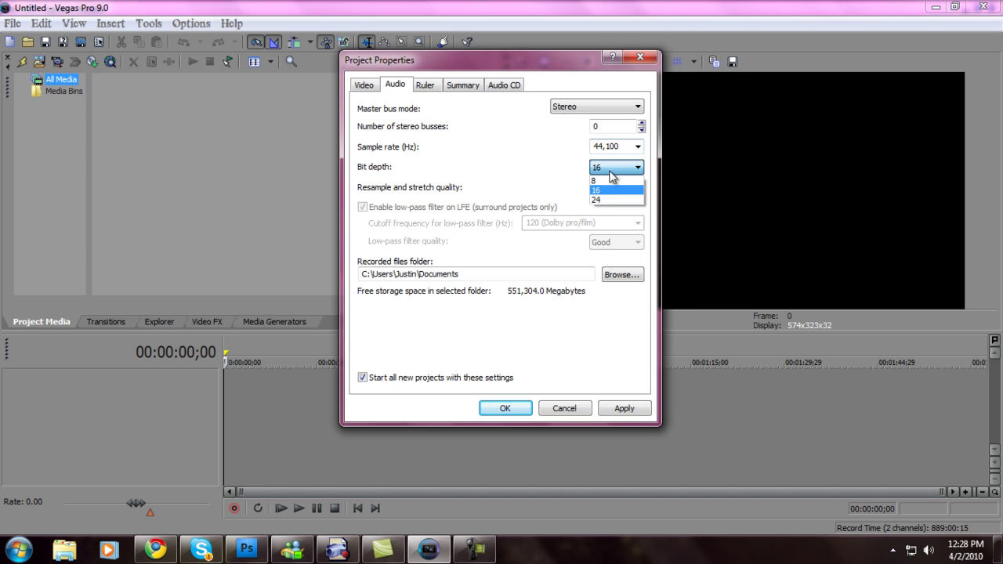
click(608, 191)
click(606, 190)
click(605, 189)
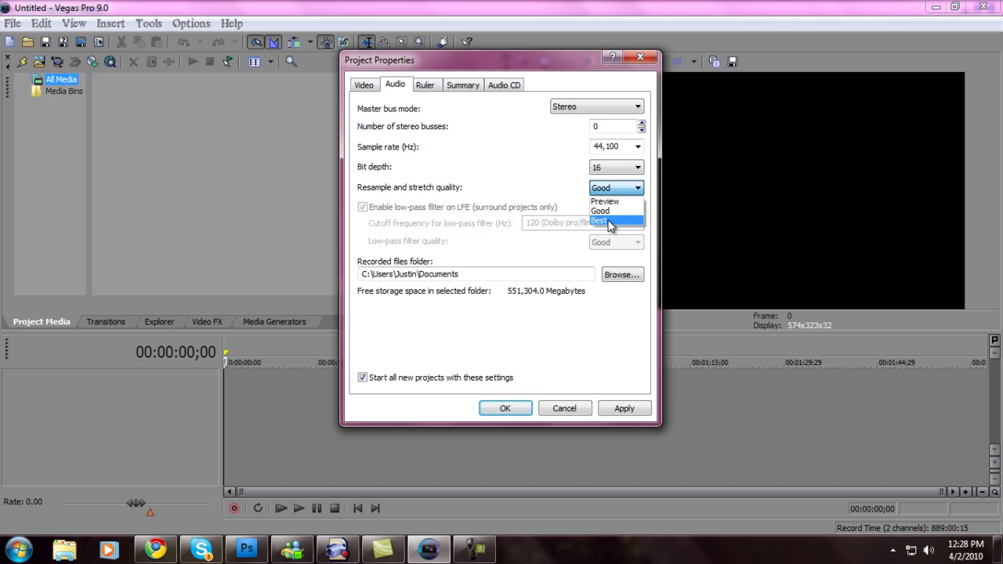
click(607, 221)
click(624, 410)
click(504, 407)
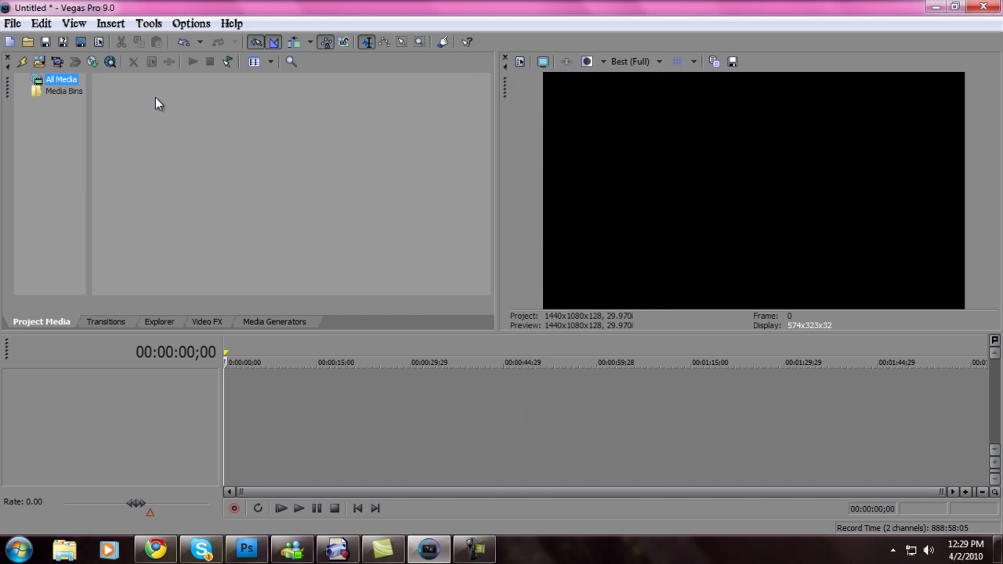
click(12, 23)
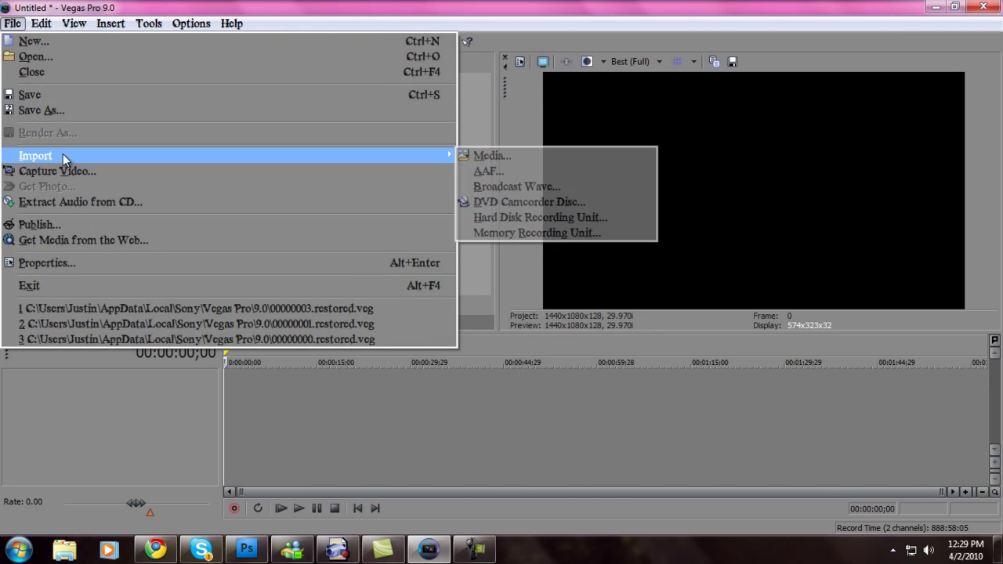
mouse_move(304, 155)
click(524, 164)
click(340, 155)
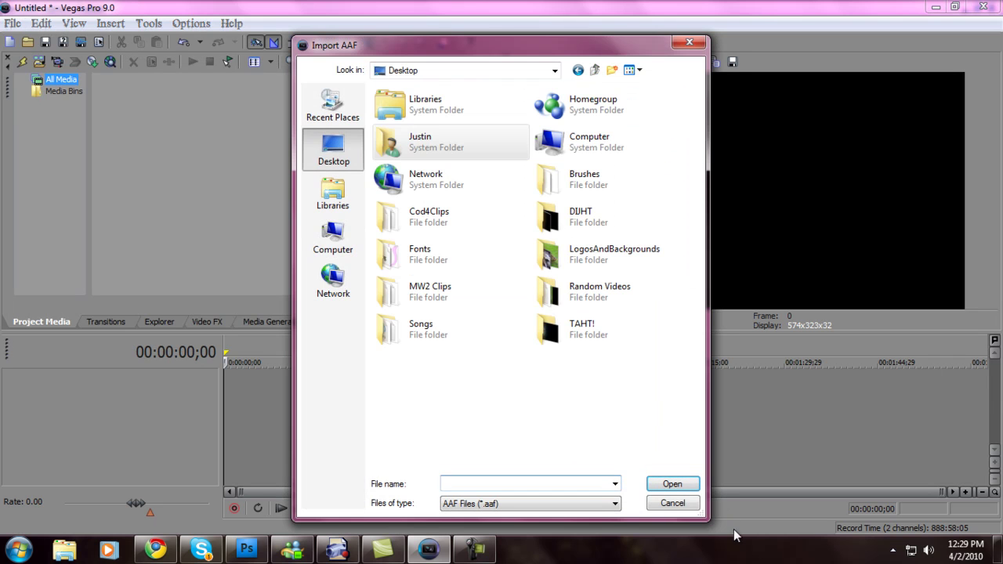
click(671, 502)
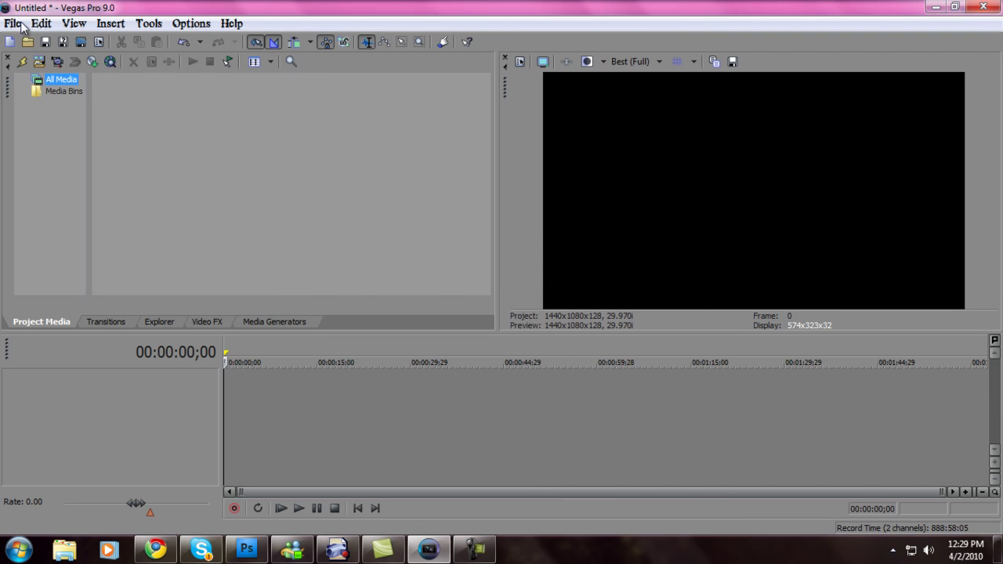
Import the killcollatt clip from the Cod4Clips folder on the desktop and place it at the start of the timeline
click(39, 62)
click(333, 192)
click(333, 149)
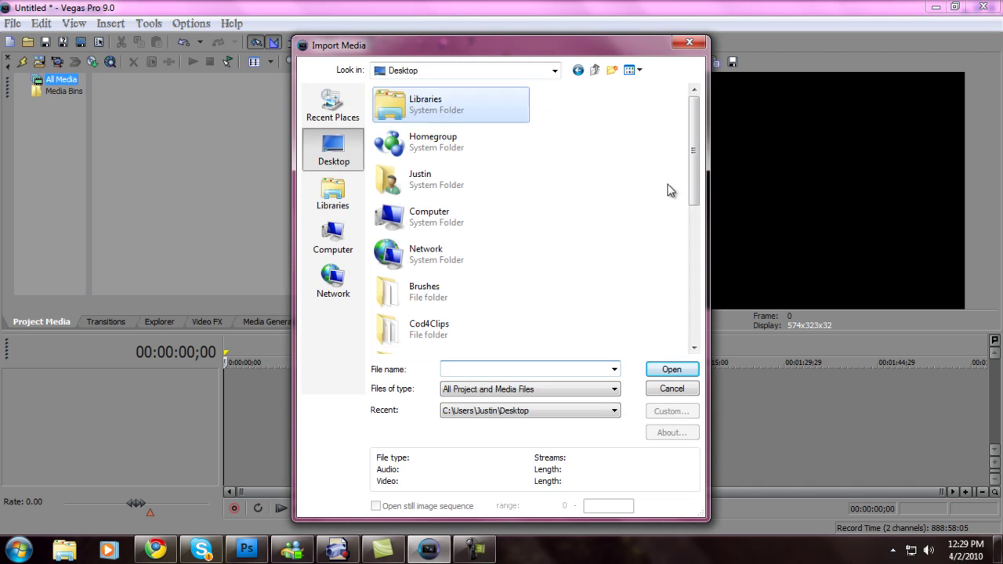
scroll(497, 287, down, 5)
scroll(494, 284, up, 1)
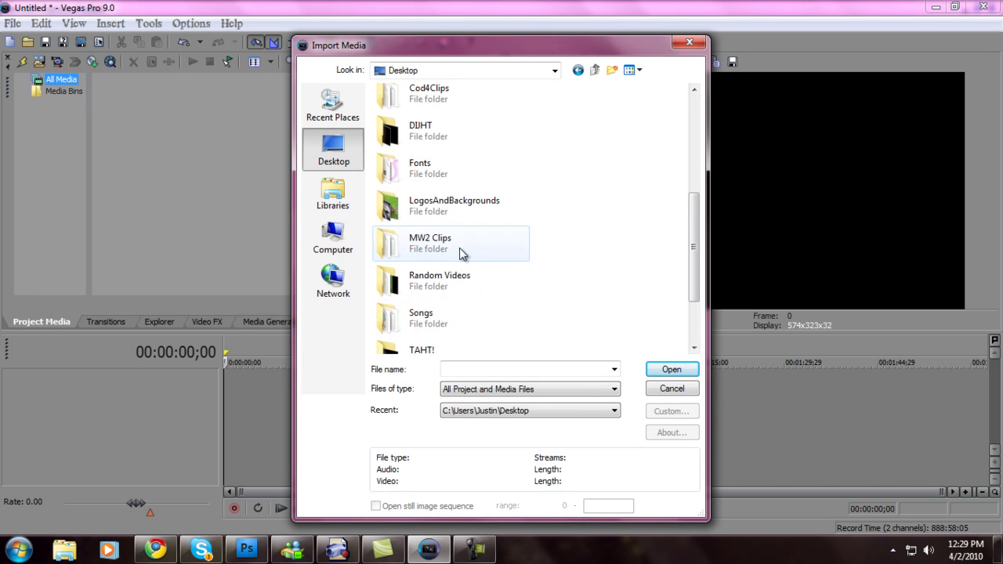
scroll(461, 253, down, 1)
scroll(437, 270, up, 1)
scroll(431, 245, up, 1)
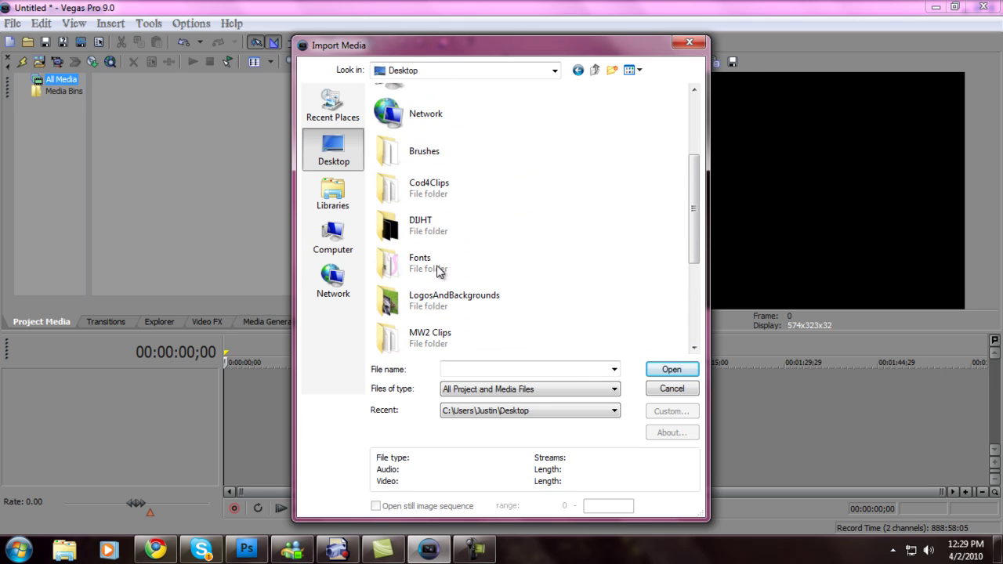
scroll(454, 259, up, 1)
double_click(434, 283)
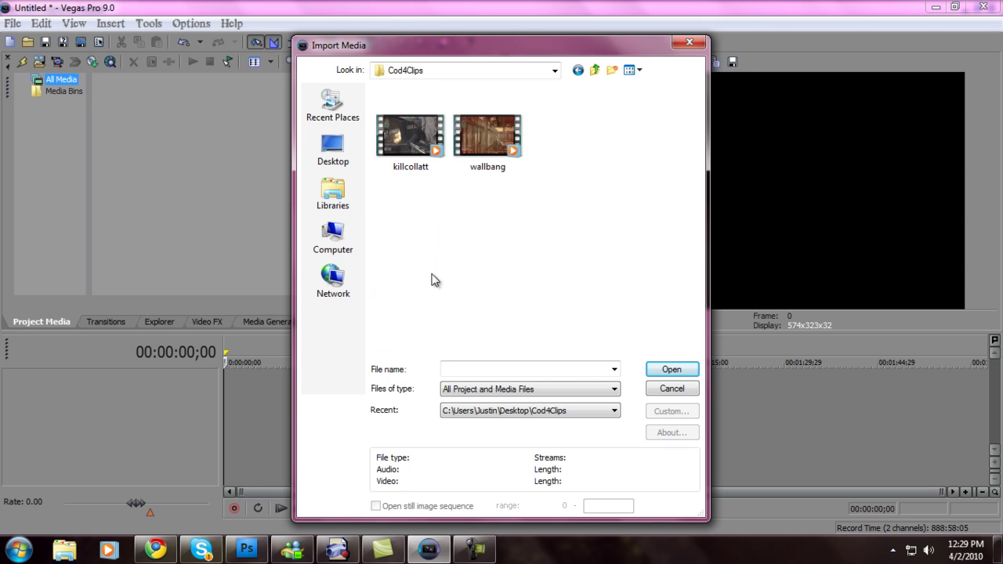
double_click(418, 125)
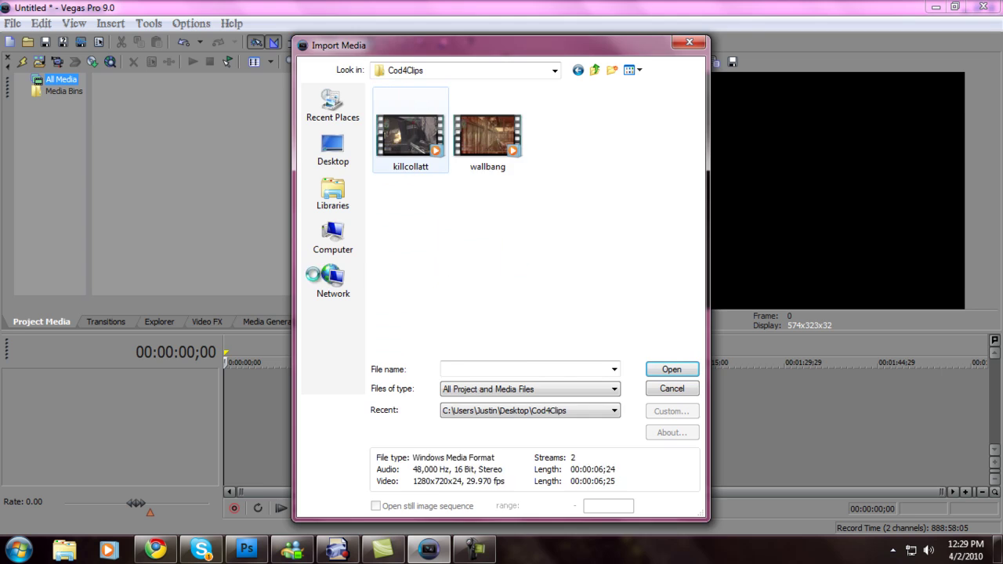
drag(131, 110, 231, 388)
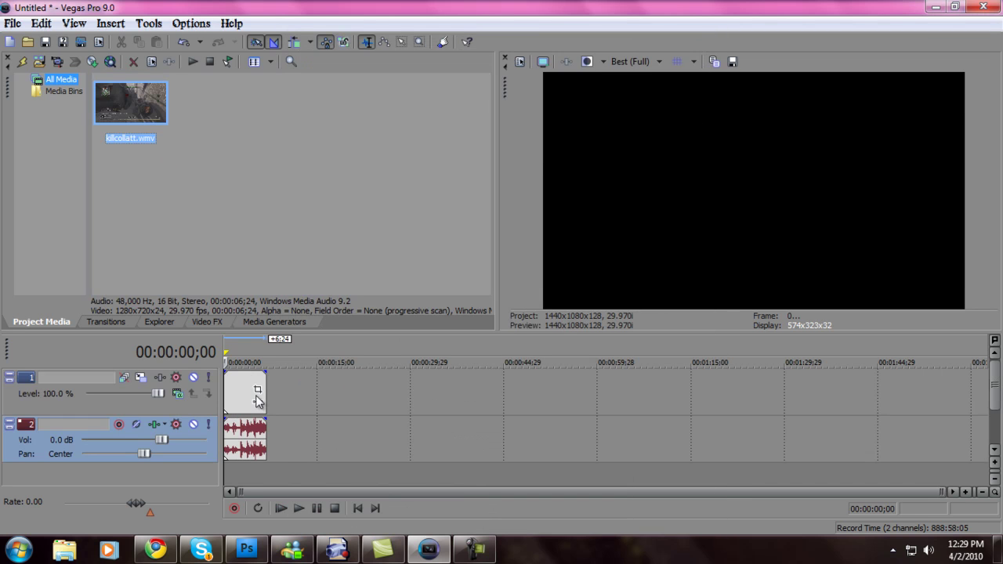
Apply the HD PVR pan/crop preset to the killcollatt video event
click(261, 376)
click(263, 254)
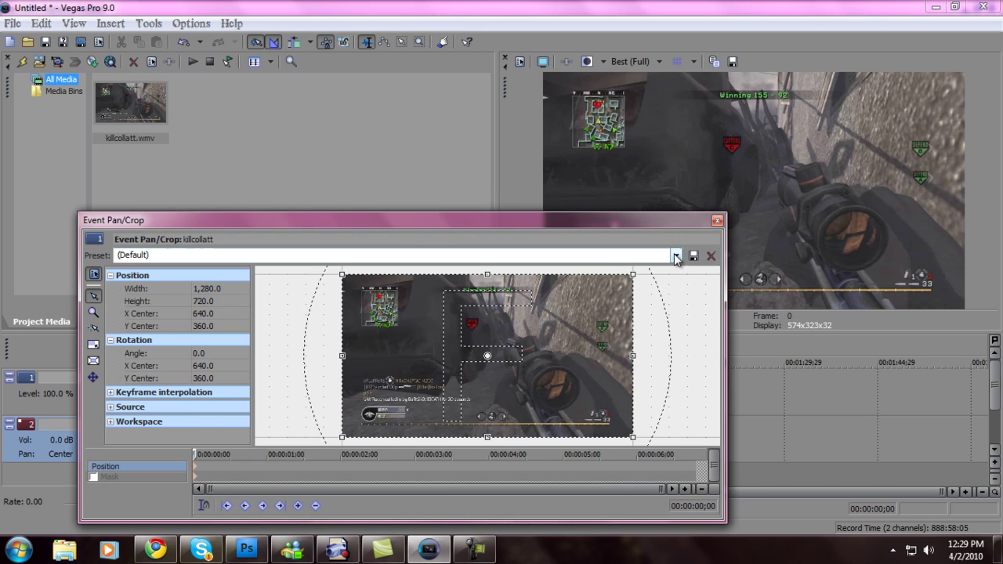
click(162, 324)
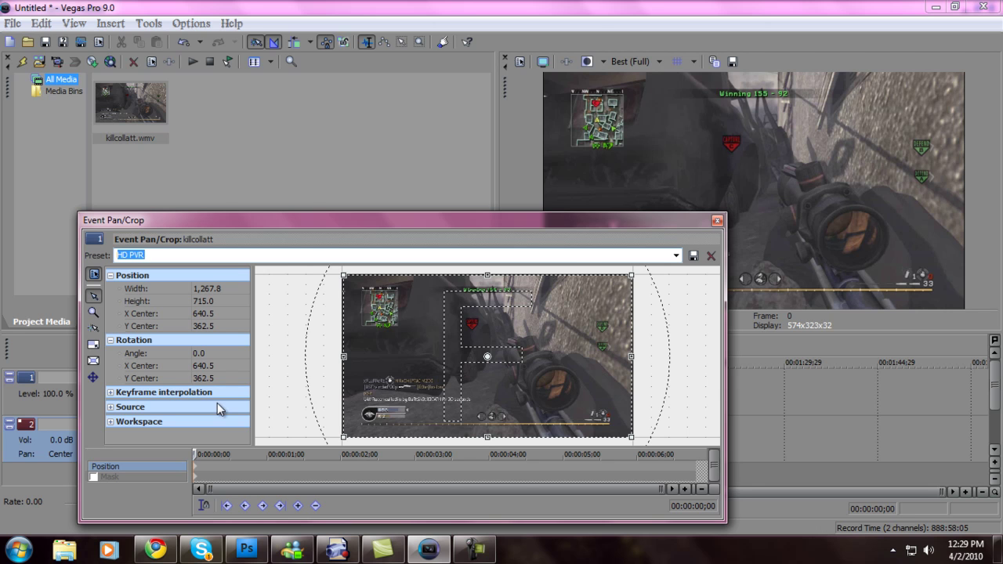
click(716, 221)
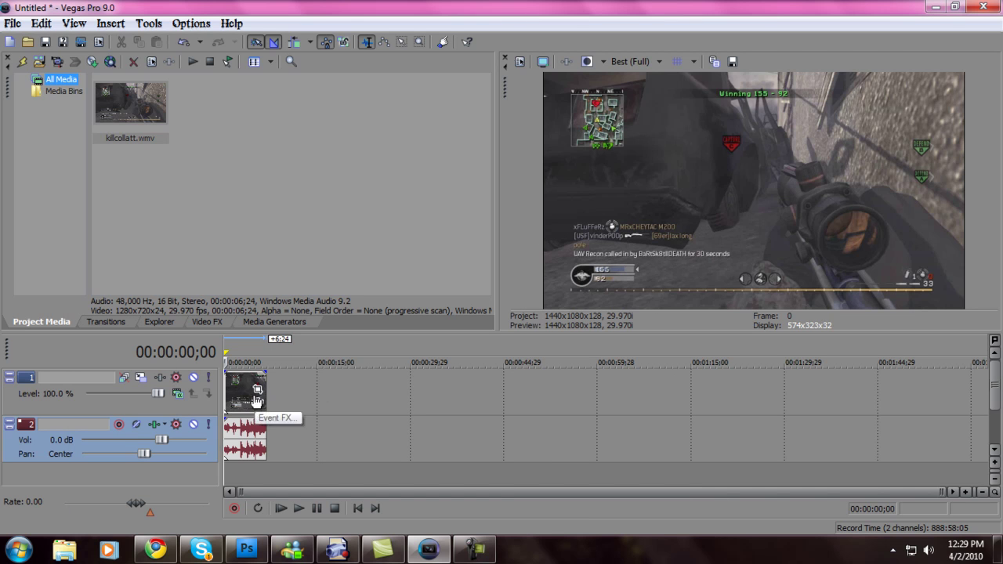
Turn off Maintain aspect ratio and choose Disable resample for the killcollatt video event
right_click(238, 392)
click(290, 382)
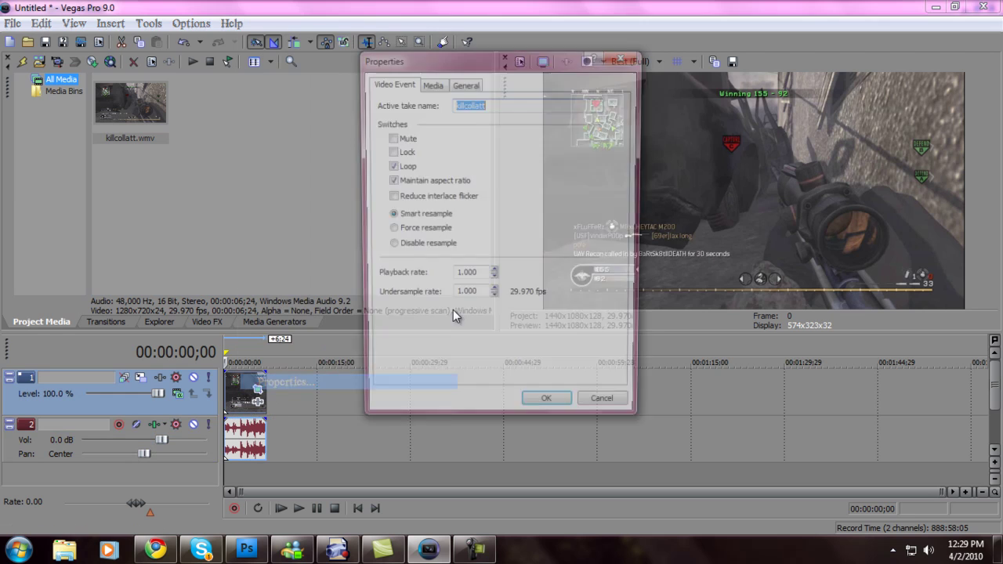
click(390, 181)
click(390, 181)
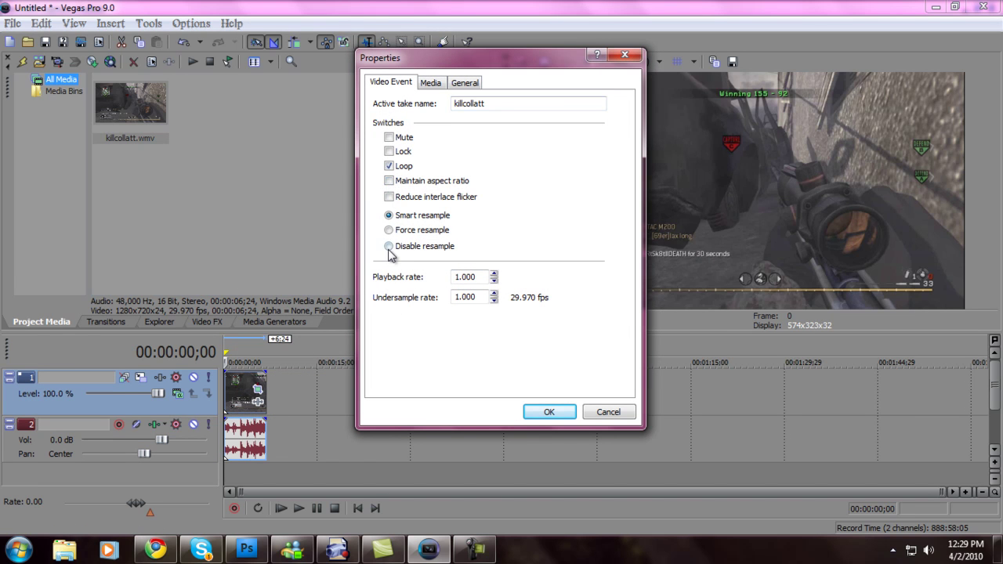
click(389, 247)
click(541, 411)
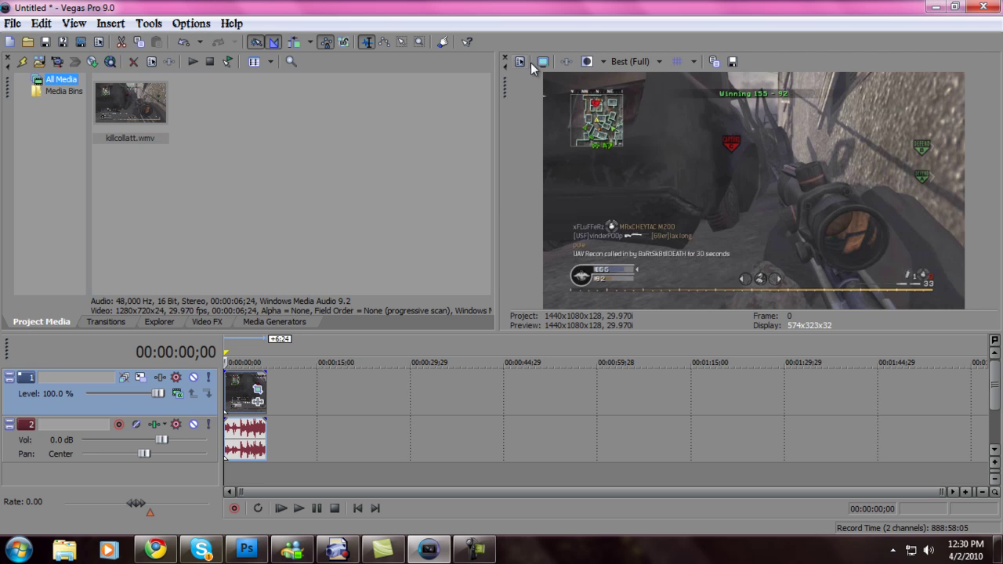
Add the Brightness and Contrast effect with the HD PVR v2 preset to the killcollatt video event
click(211, 321)
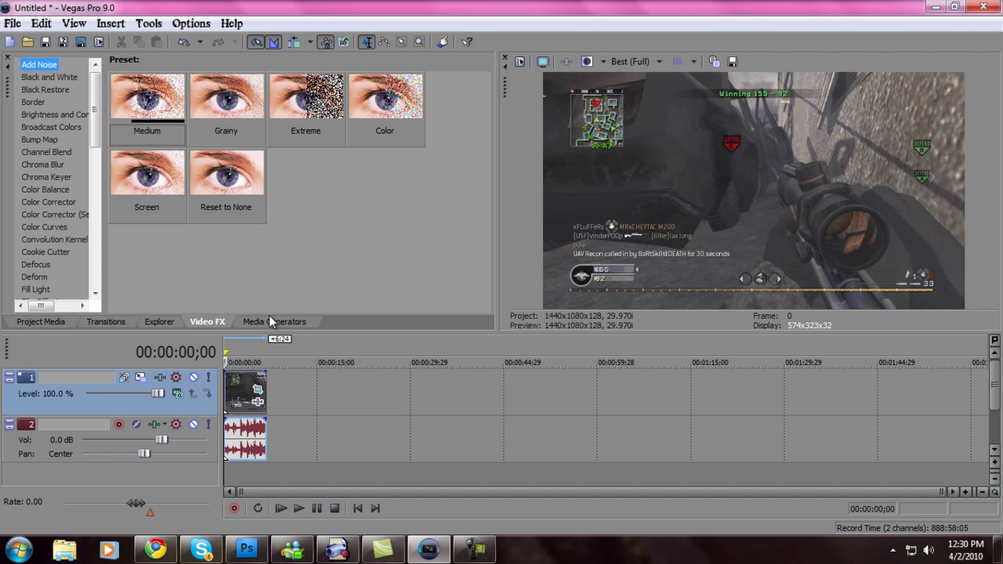
click(55, 115)
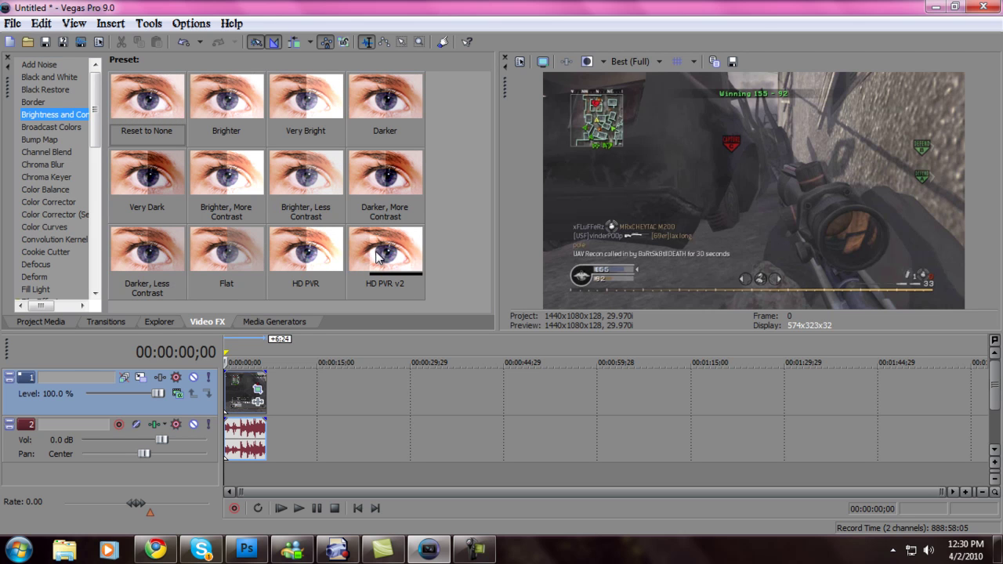
drag(368, 266, 257, 396)
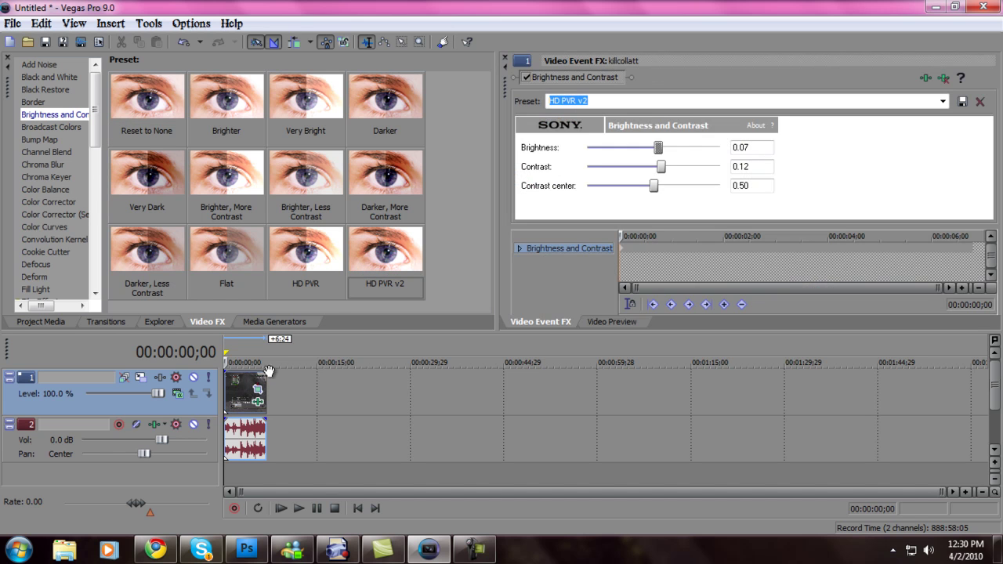
Add the Sharpen effect with the Reset to None preset to the killcollatt video event
scroll(86, 117, down, 3)
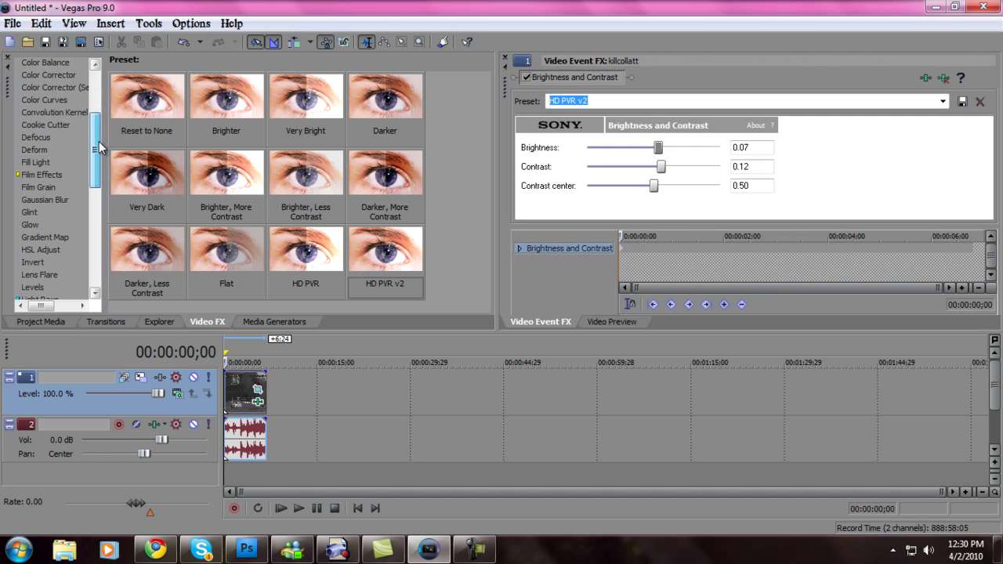
scroll(96, 193, down, 3)
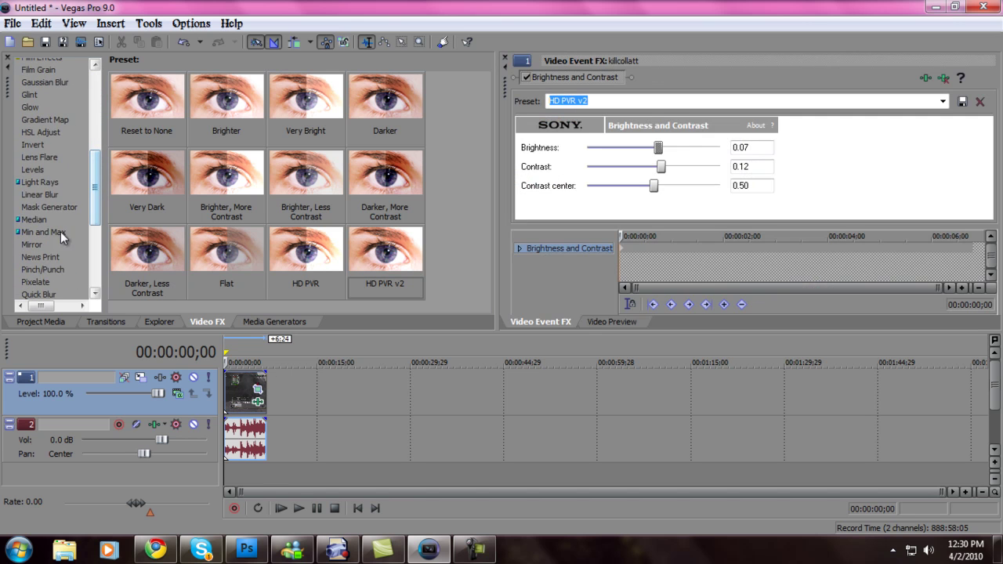
scroll(97, 209, down, 3)
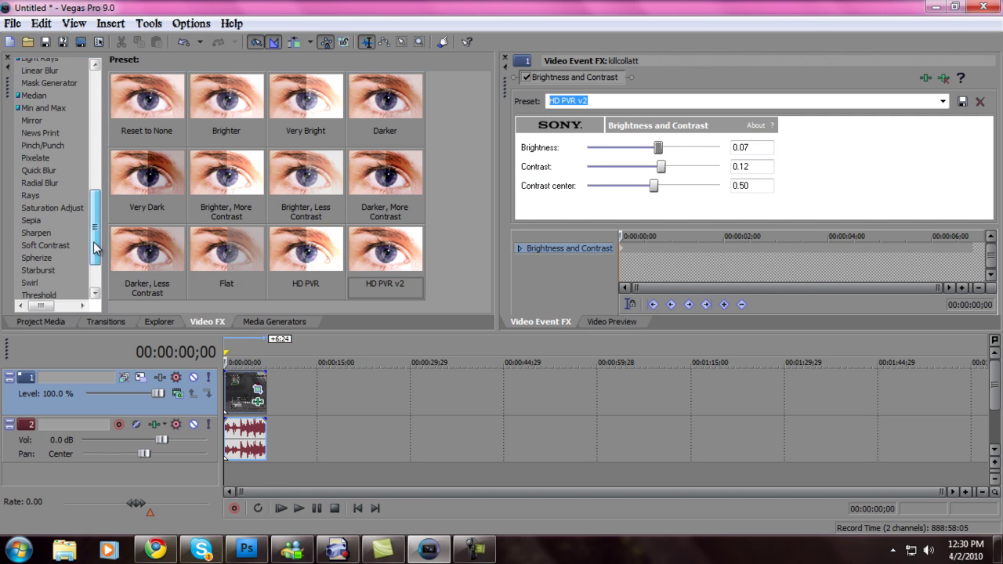
click(39, 233)
drag(148, 134, 236, 389)
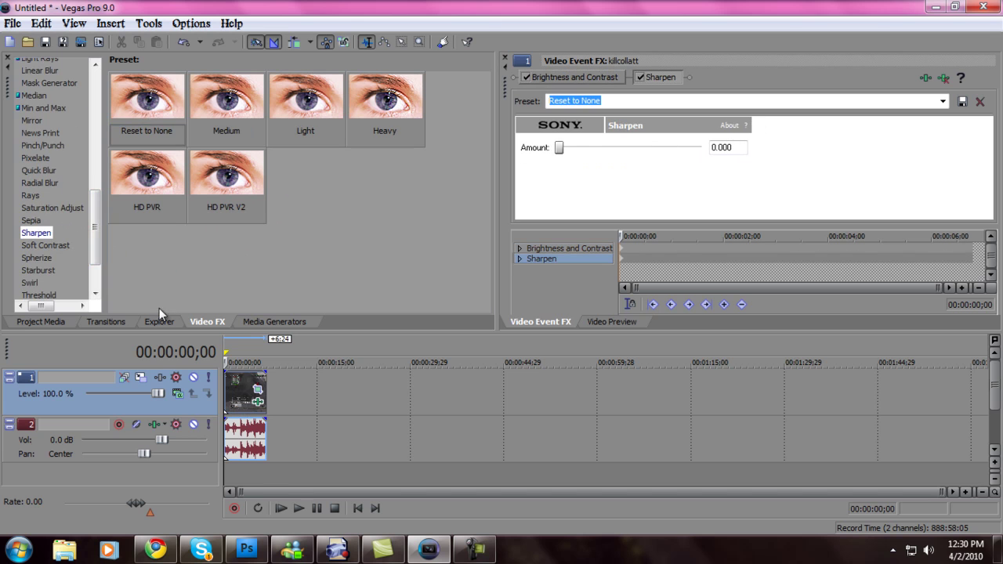
Add the Soft Contrast and Saturation Adjust effects to the killcollatt video event, each with its HD PVR preset
scroll(87, 207, down, 2)
click(45, 179)
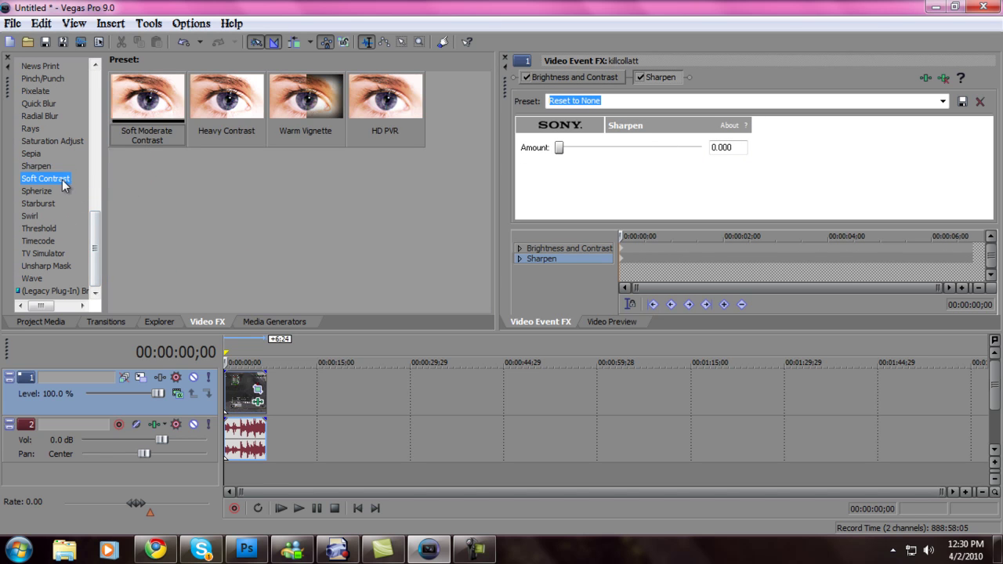
drag(385, 98, 257, 388)
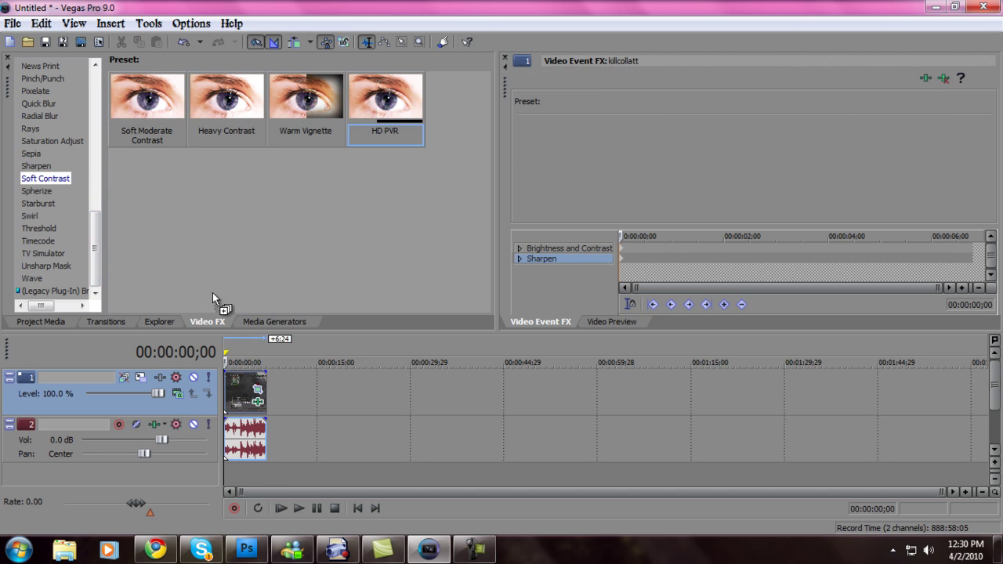
click(52, 141)
drag(306, 176, 239, 402)
Review the settings of the Brightness and Contrast, Sharpen, Soft Contrast and Saturation Adjust effects on the killcollatt video event
click(575, 77)
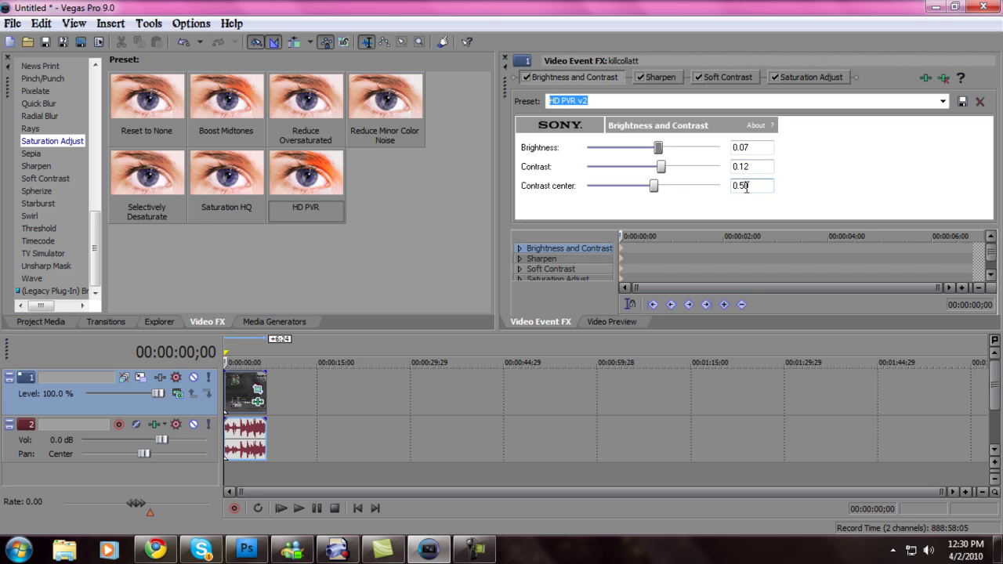
click(658, 78)
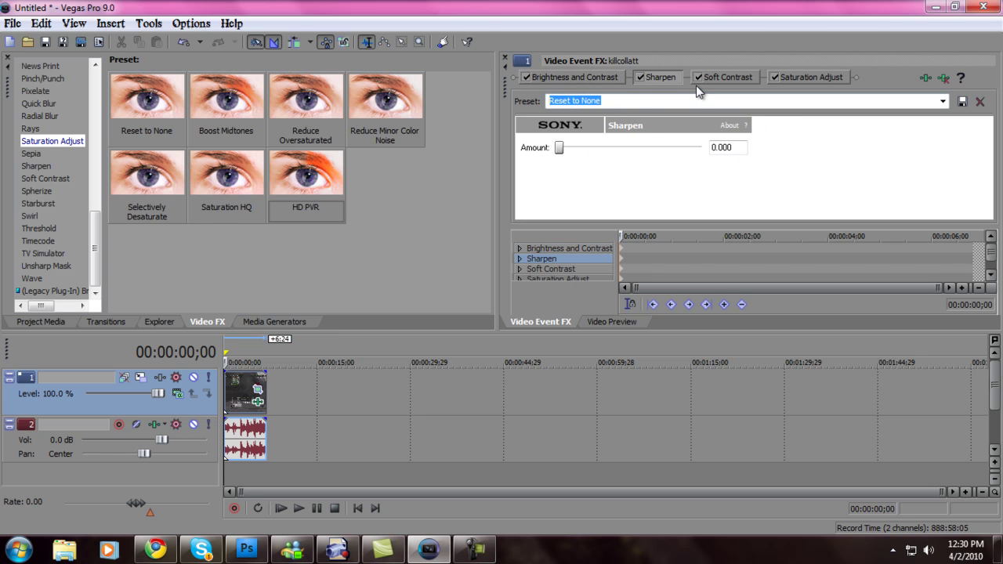
click(718, 78)
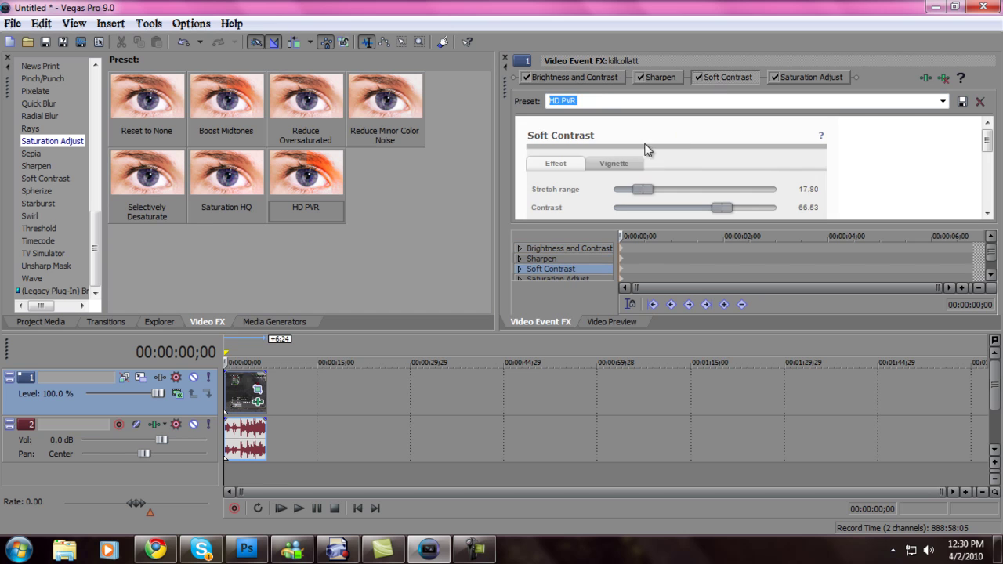
drag(990, 140, 990, 150)
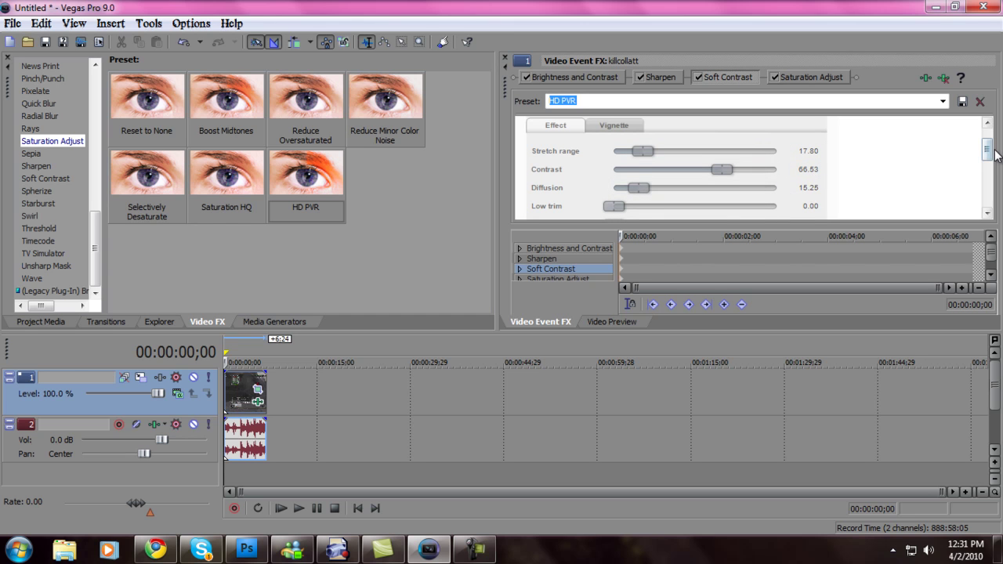
drag(992, 155, 992, 164)
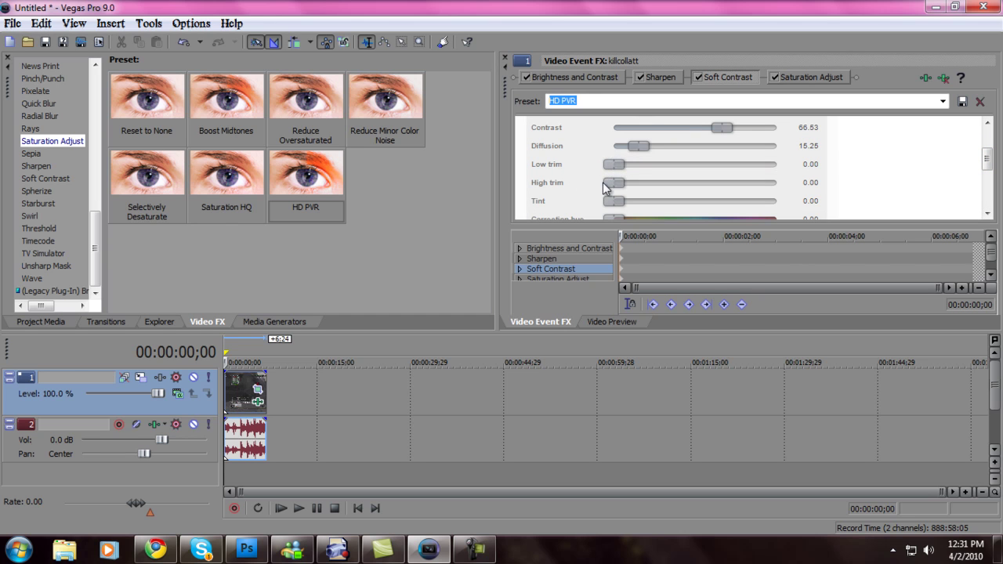
drag(987, 159, 987, 171)
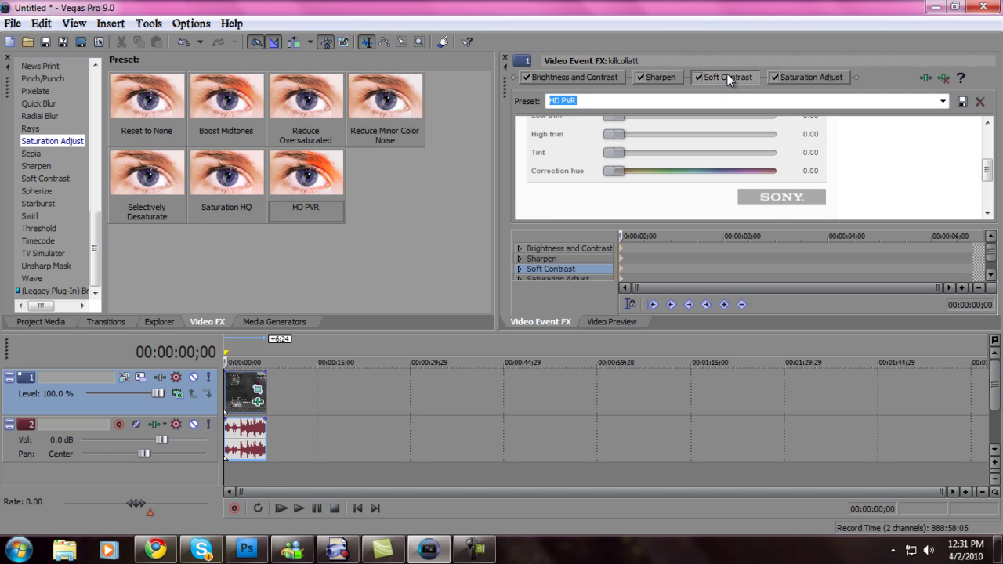
click(808, 76)
drag(988, 147, 989, 168)
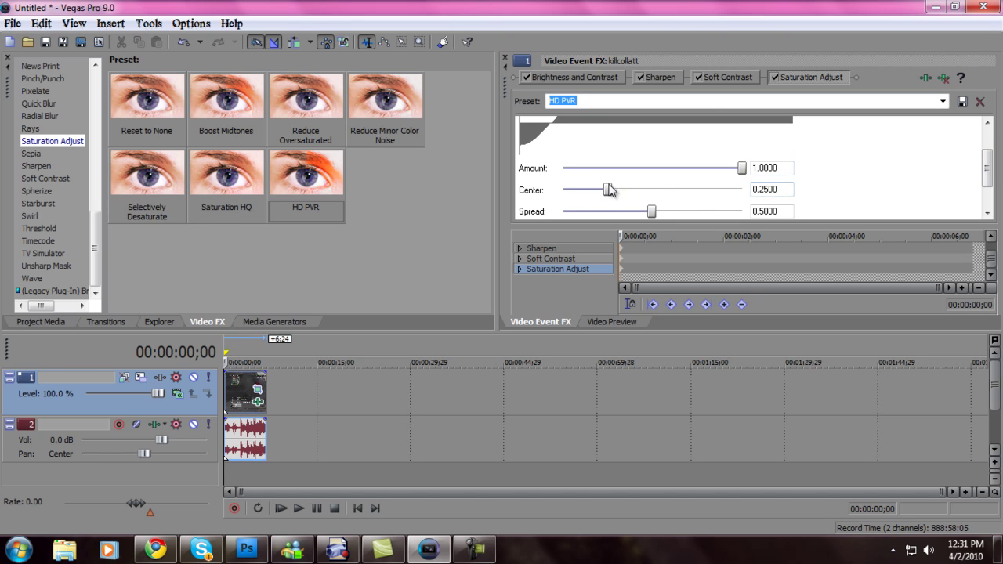
drag(995, 180, 995, 200)
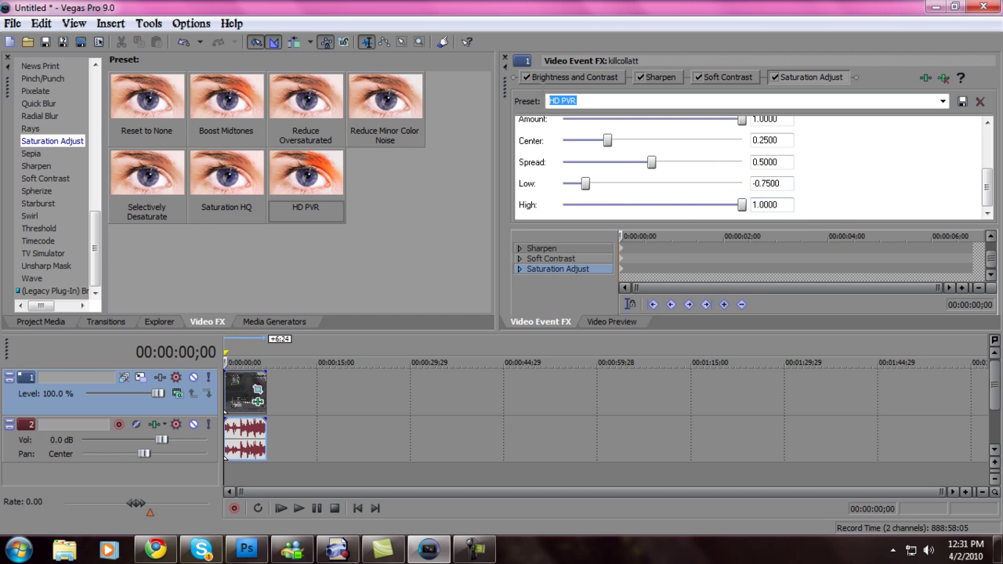
click(552, 74)
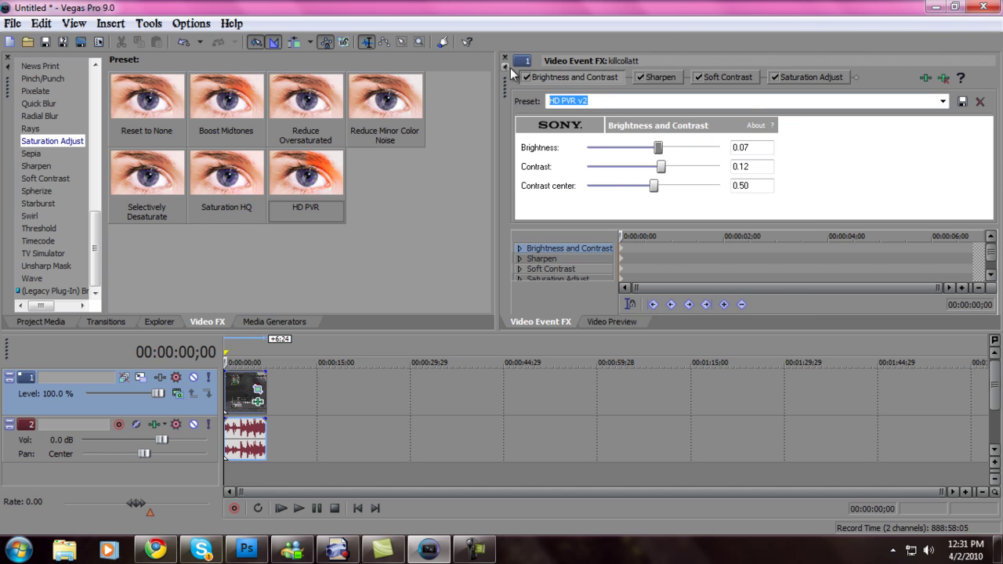
Play the killcollatt clip from the start in the video preview and pause it near the end
click(612, 319)
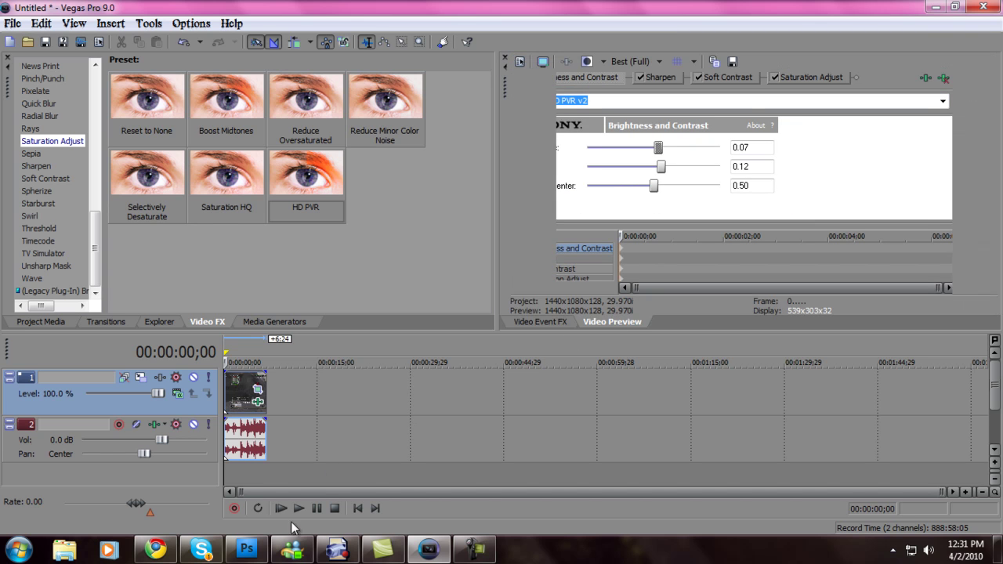
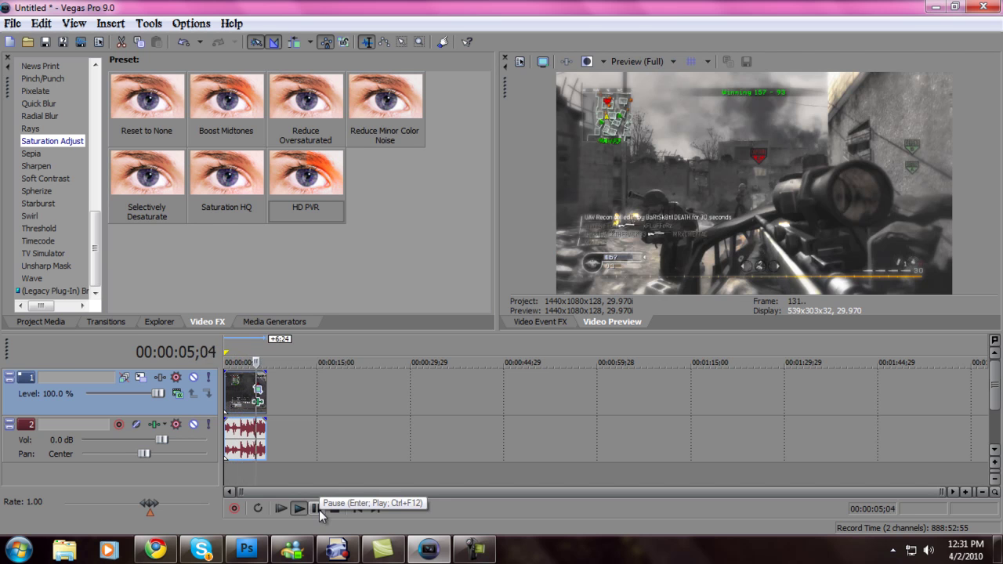
click(280, 508)
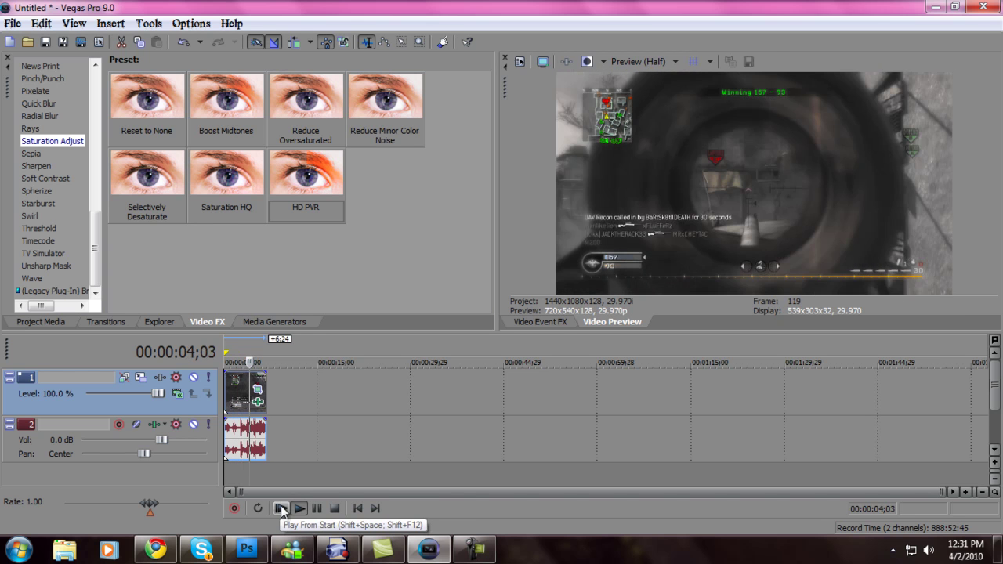
click(315, 509)
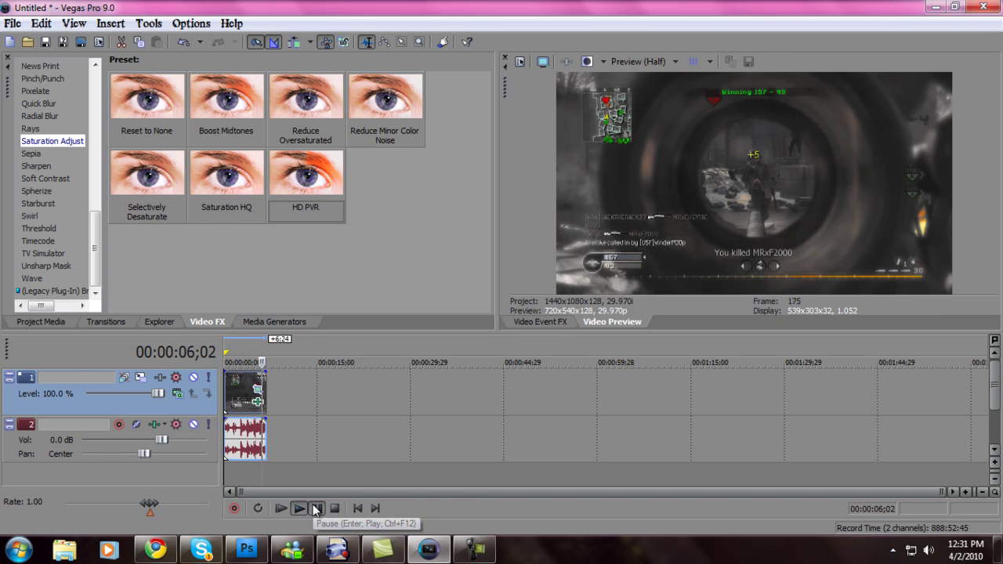
Set up rendering the project as Windows Media Video V11 (*.wmv) with the YouTube HD wmv template
click(11, 24)
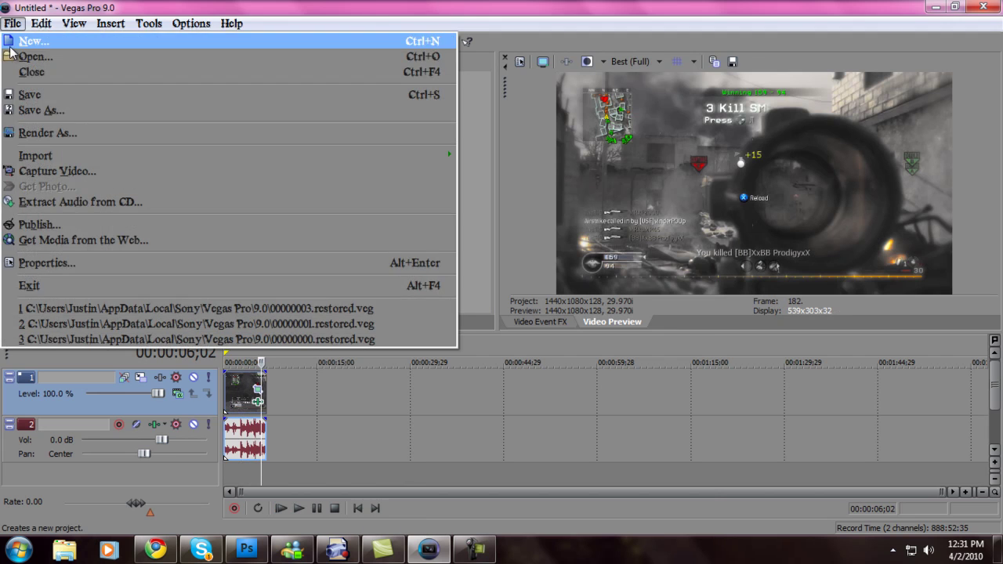
click(68, 130)
click(530, 326)
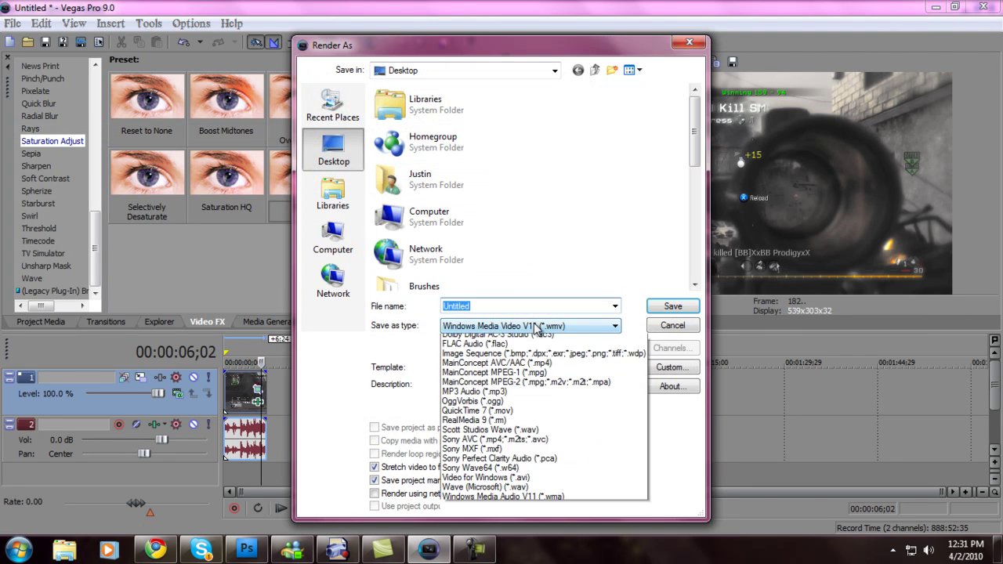
click(541, 543)
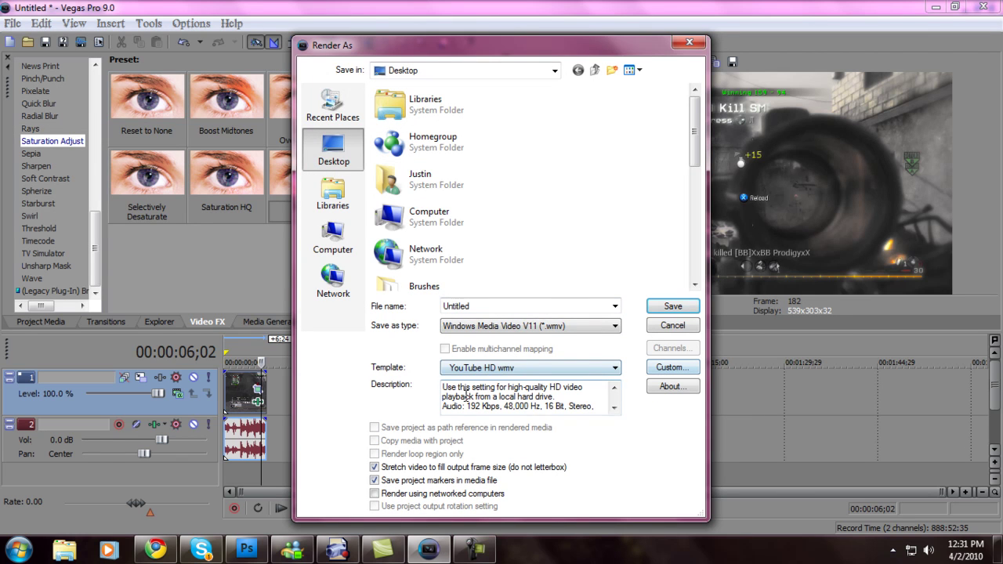
click(506, 305)
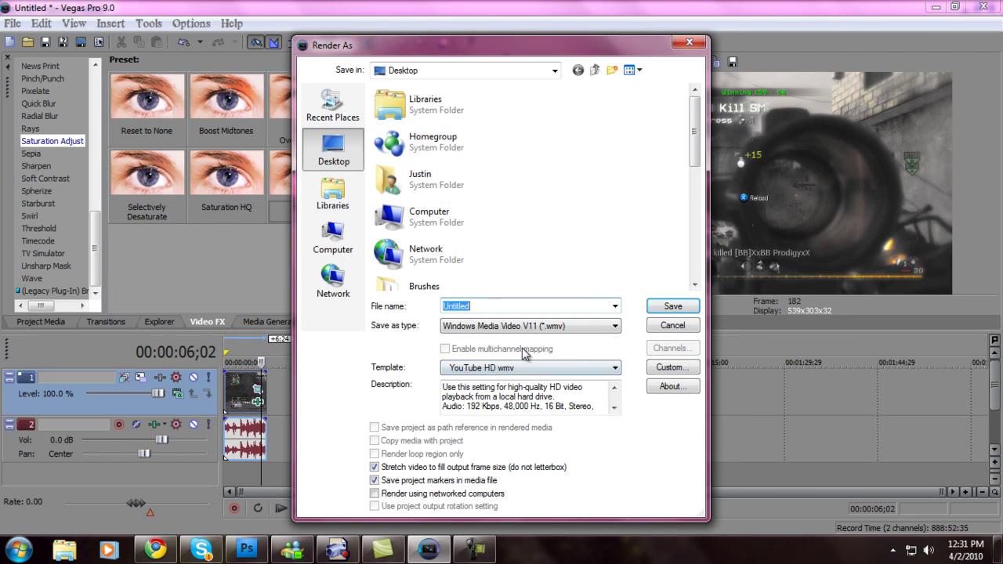
click(480, 306)
click(481, 305)
click(649, 366)
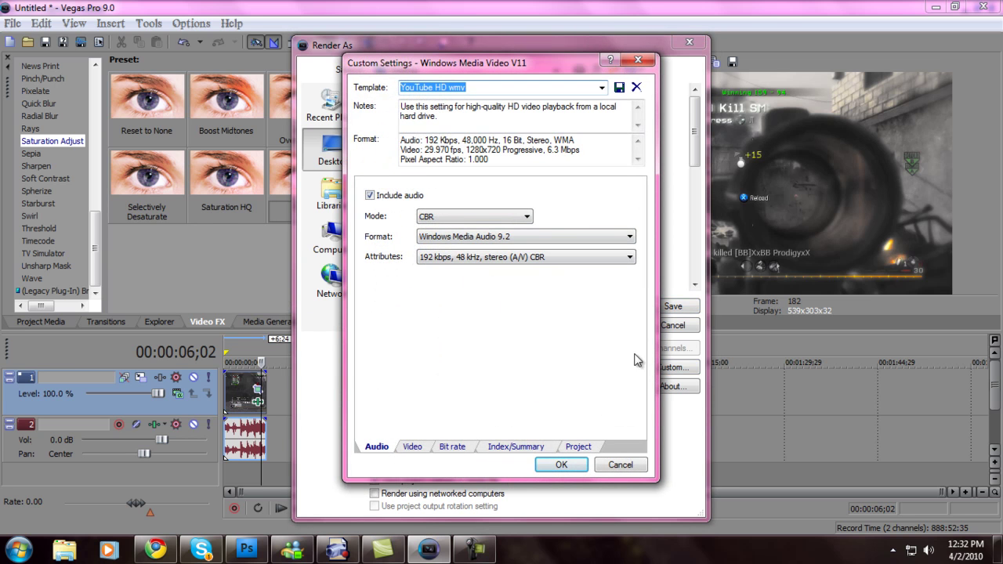
click(601, 465)
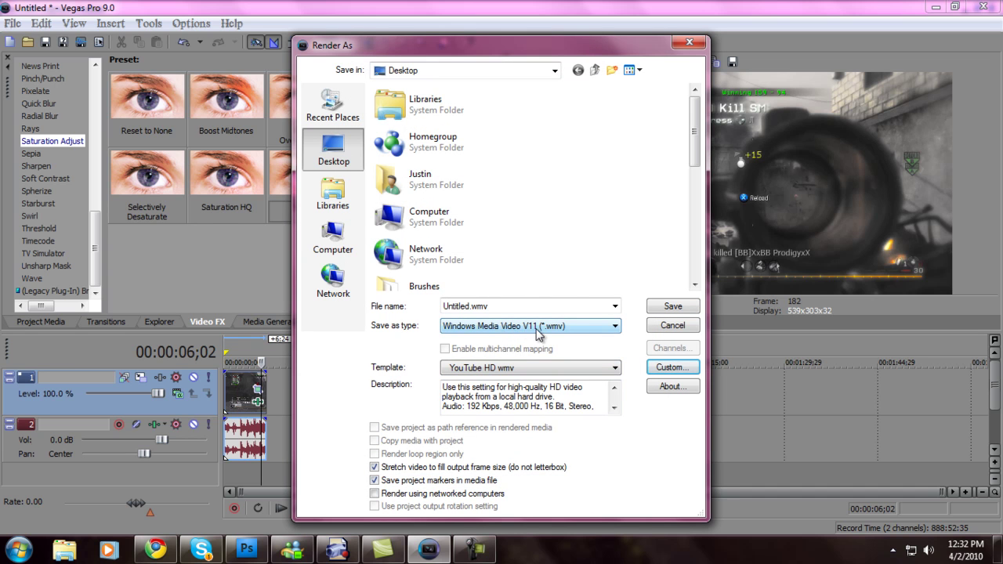
In the custom render settings, choose CBR audio, Windows Media Audio 9.2 and 192 kbps, 48 kHz, stereo (A/V) CBR
click(662, 368)
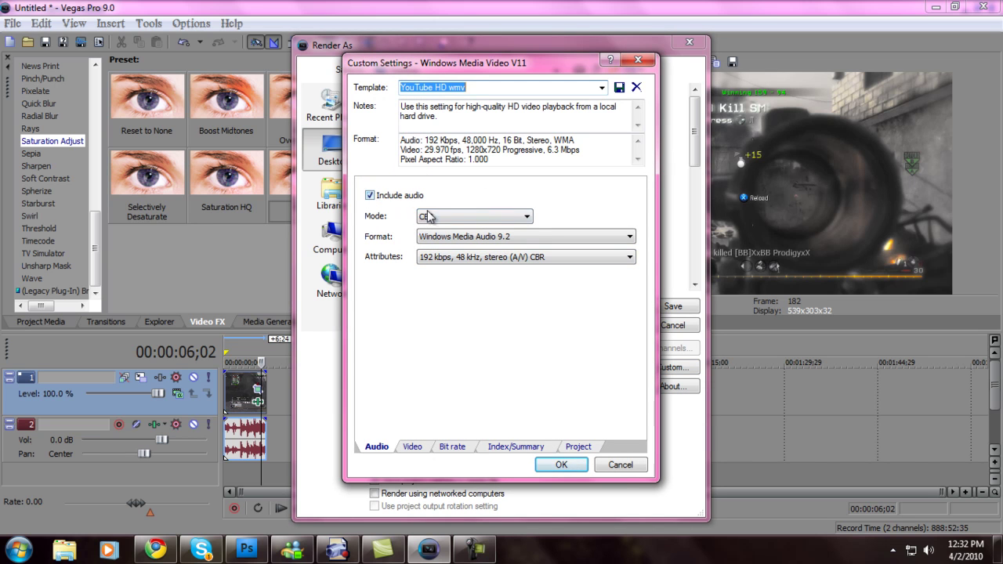
click(433, 217)
click(441, 233)
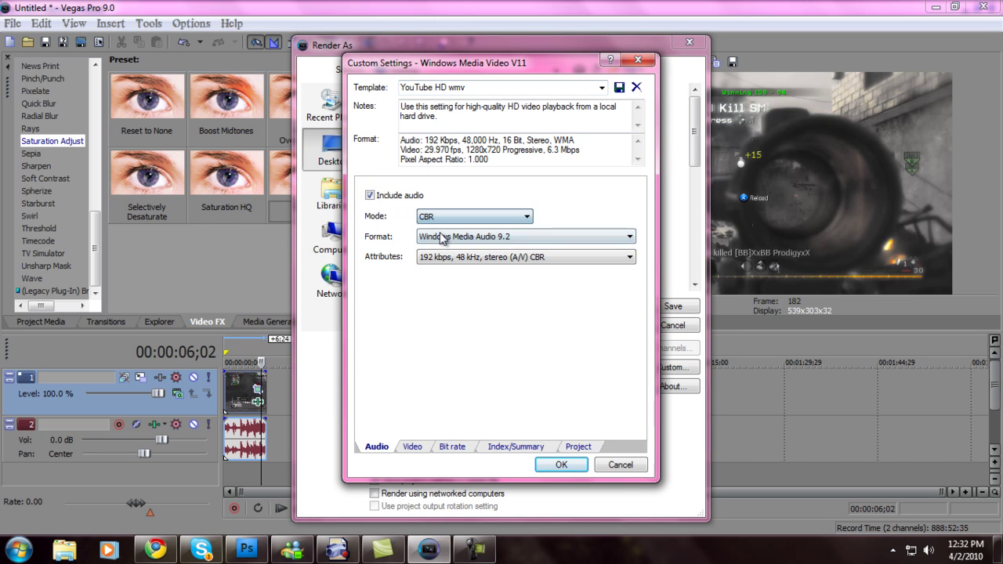
click(439, 238)
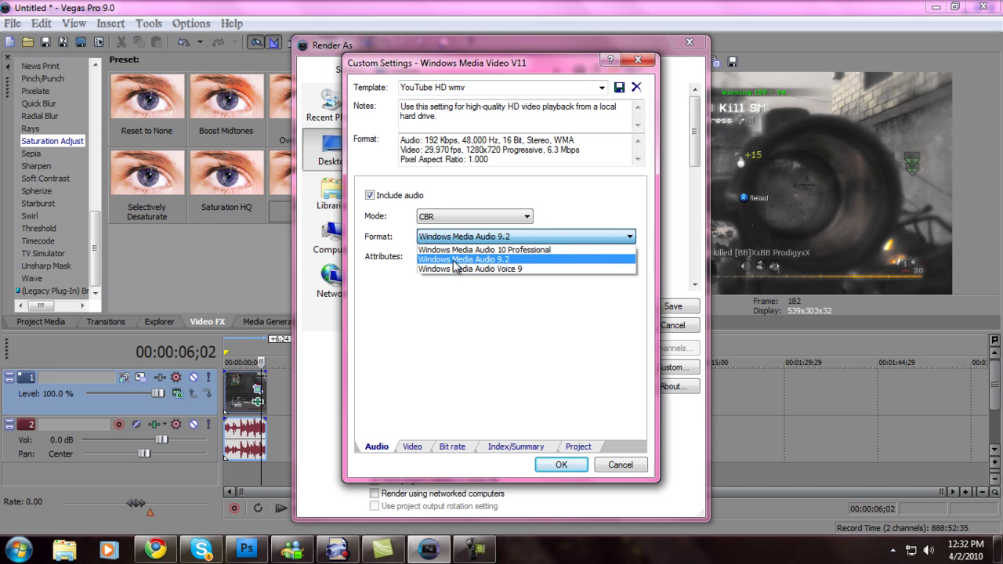
click(454, 261)
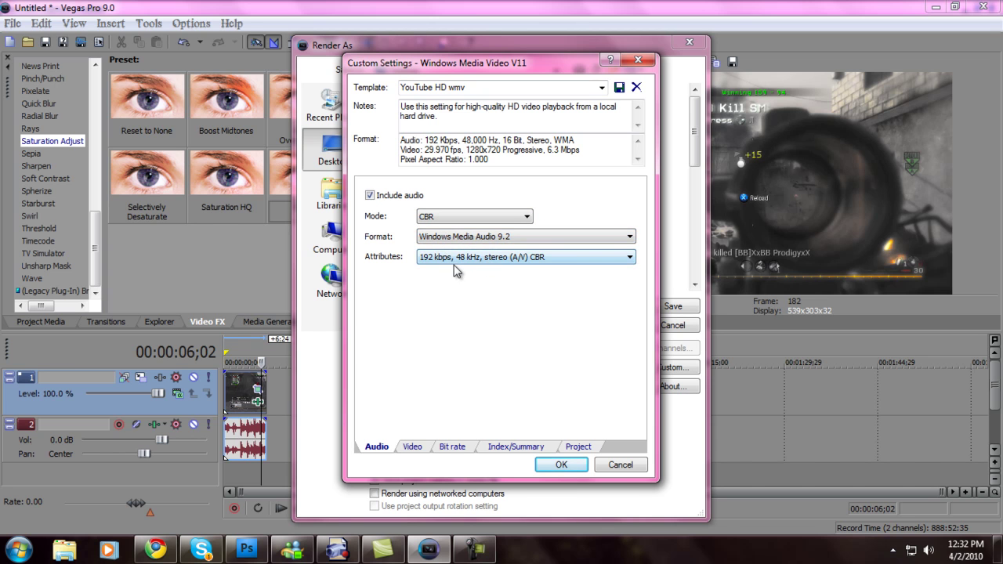
click(456, 262)
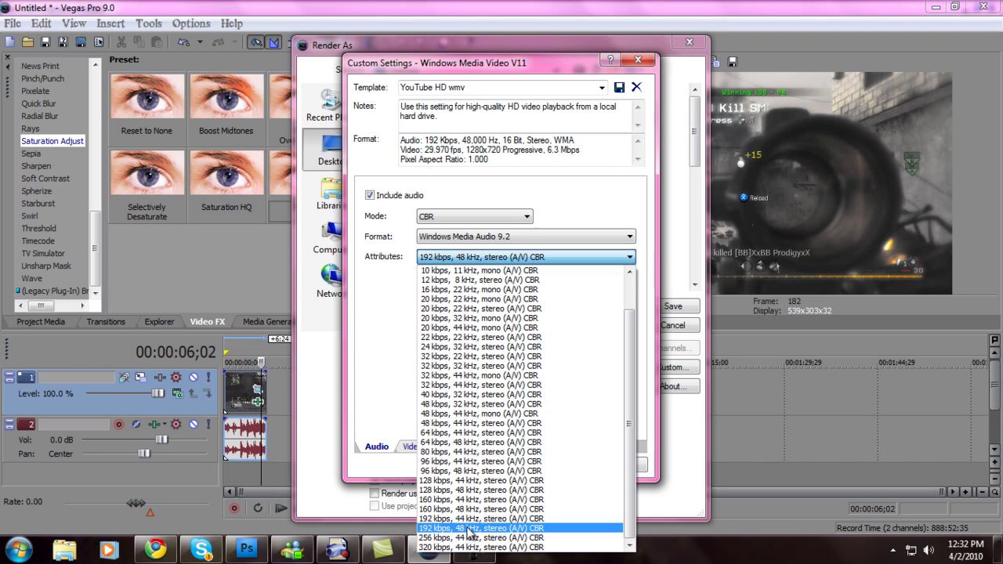
click(498, 529)
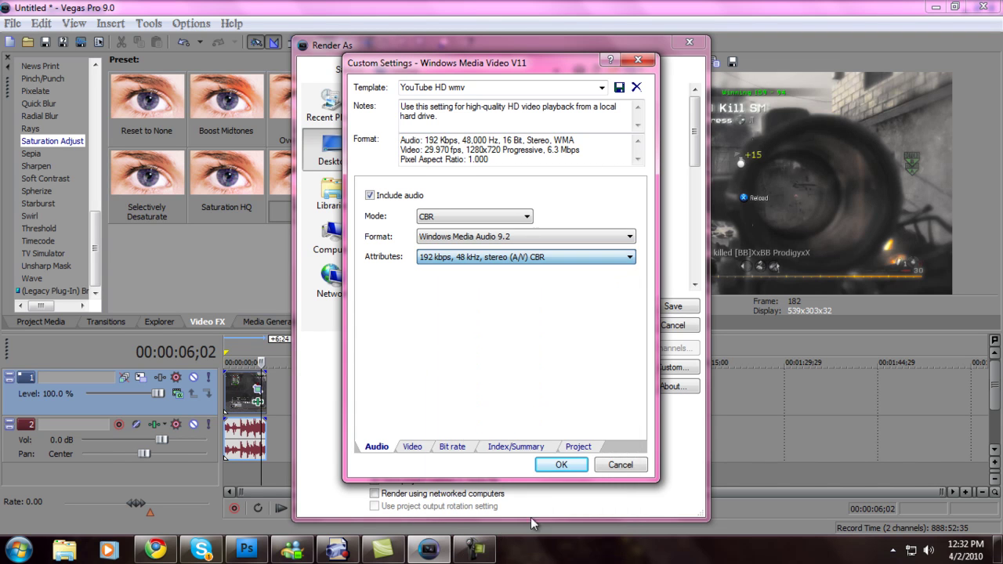
Choose CBR mode, Windows Media Video 9 format and High definition (1280x720) image size for the rendered video
click(415, 445)
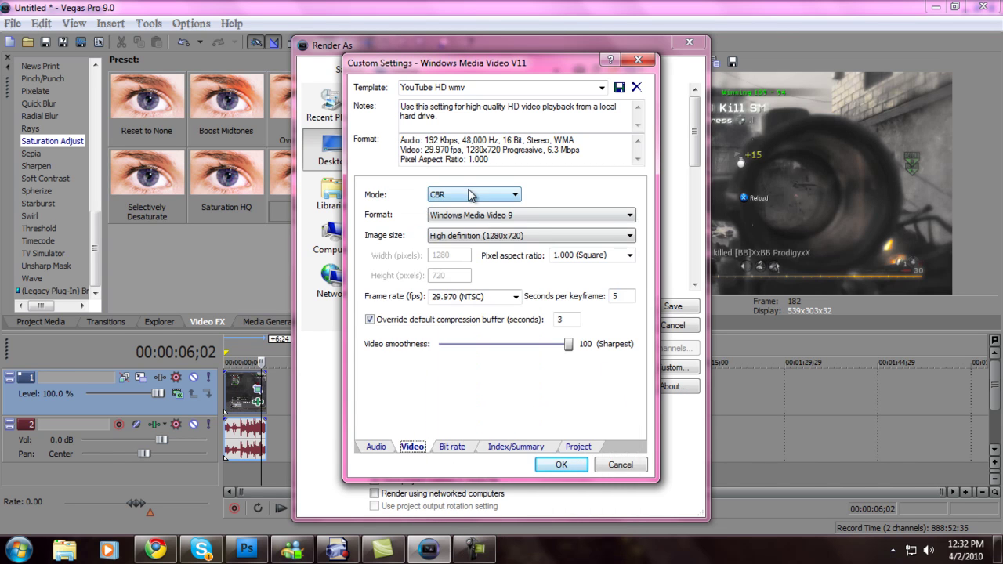
click(474, 195)
click(461, 217)
click(472, 217)
click(472, 217)
click(465, 237)
click(474, 297)
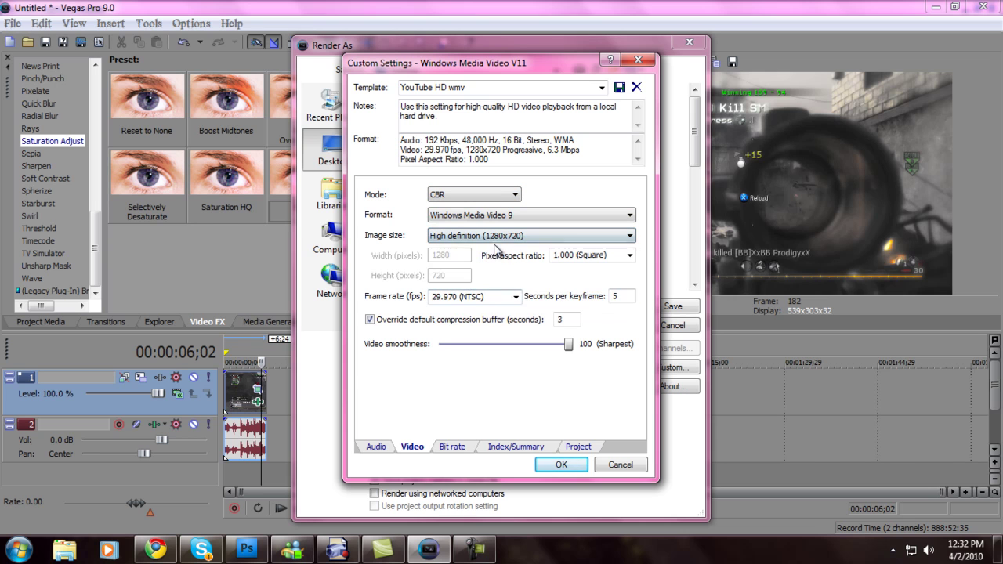
Set the render's pixel aspect ratio to 1.000 (Square) and keep the compression buffer override at 3 seconds
click(630, 256)
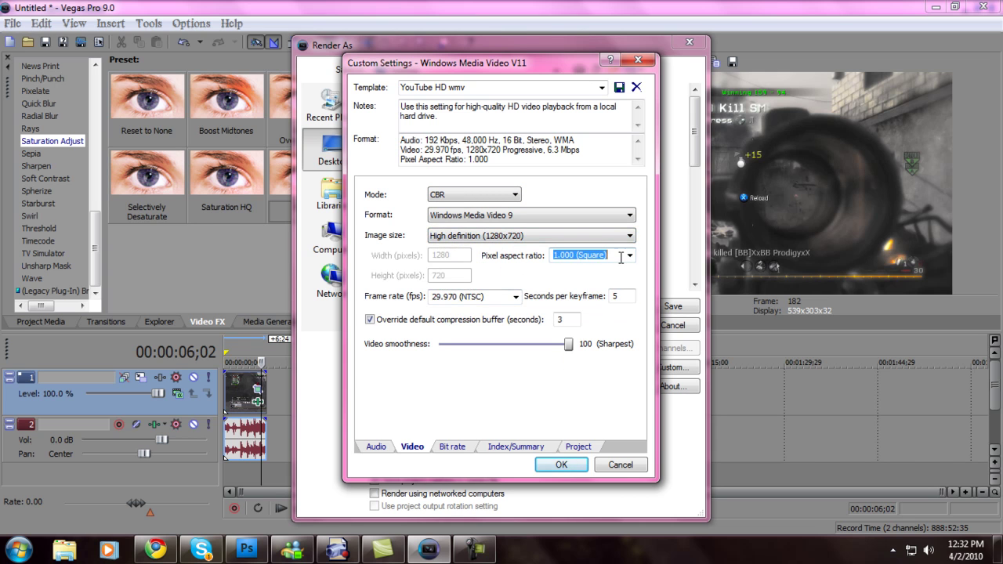
click(630, 258)
click(587, 278)
click(629, 257)
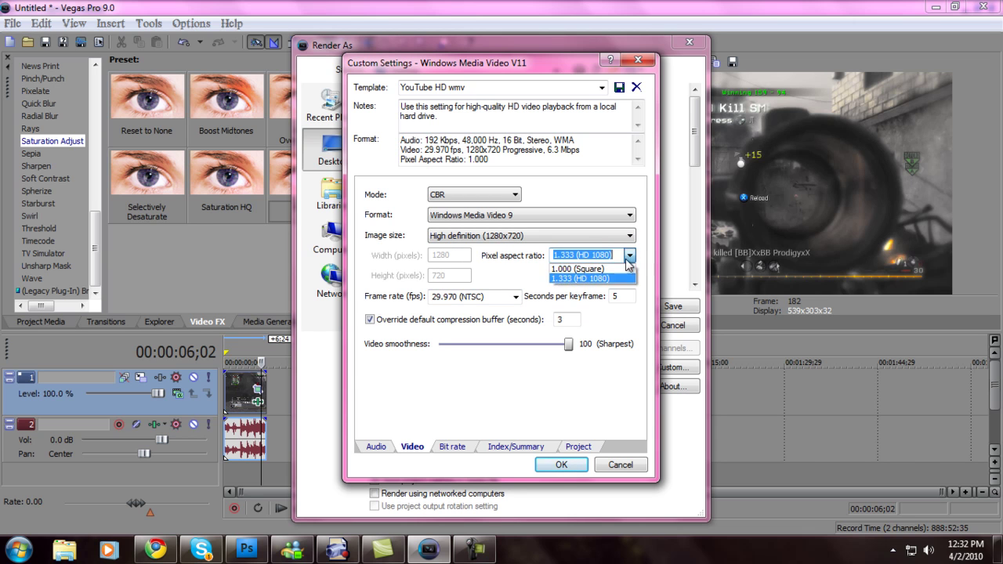
click(602, 270)
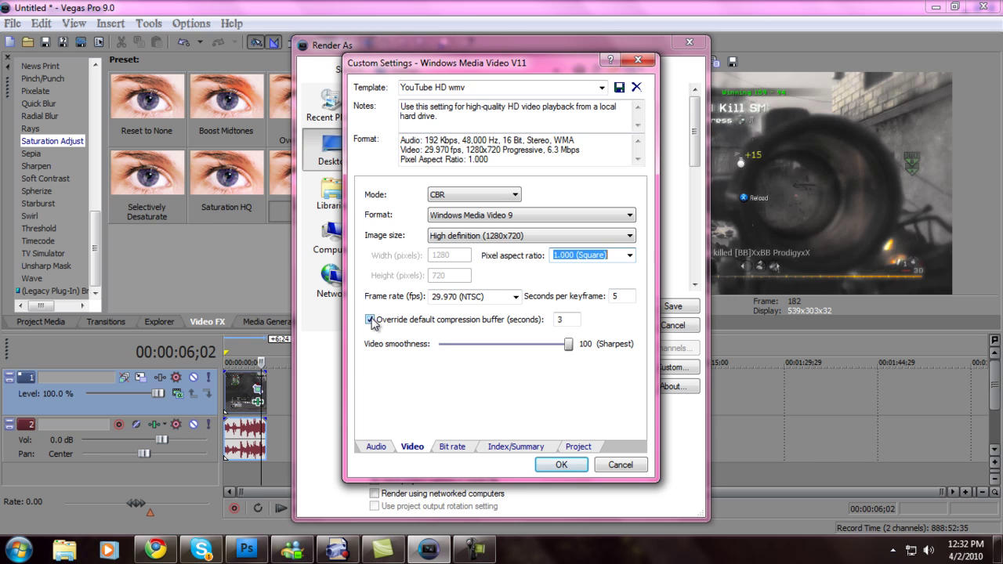
click(572, 318)
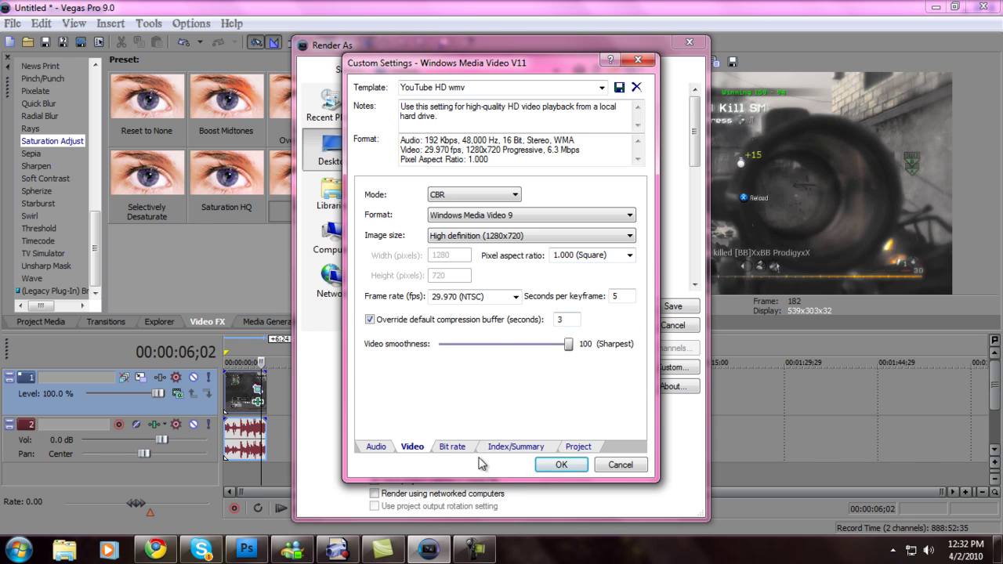
Set the video rendering quality to Best and render the project to the Desktop as Untitled.wmv
click(445, 446)
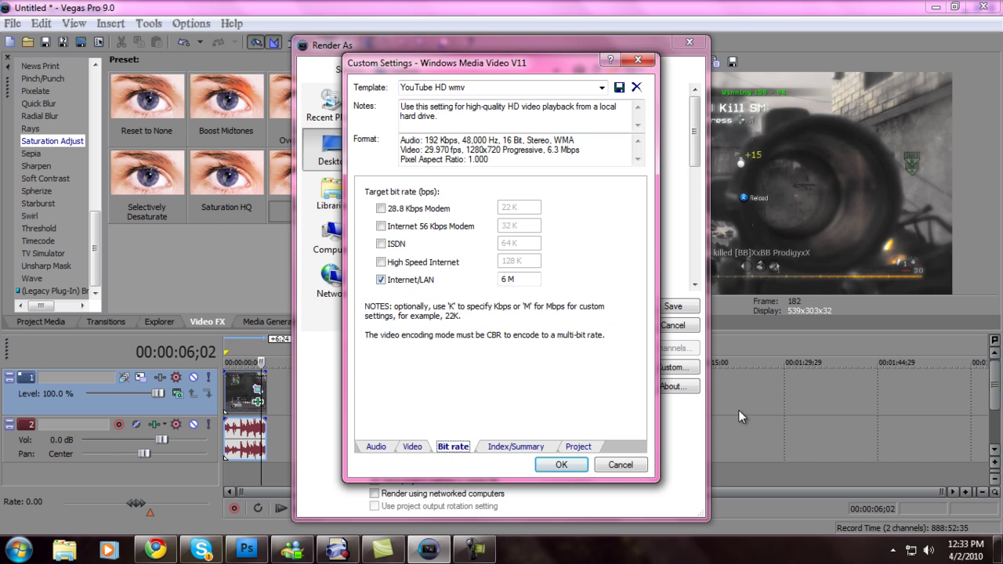
click(502, 448)
click(581, 447)
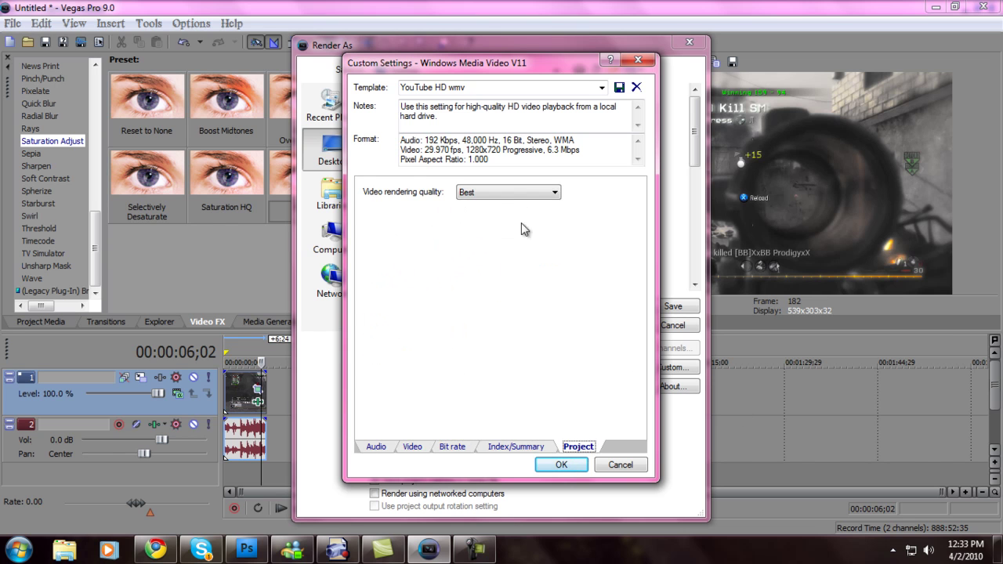
click(507, 192)
click(471, 242)
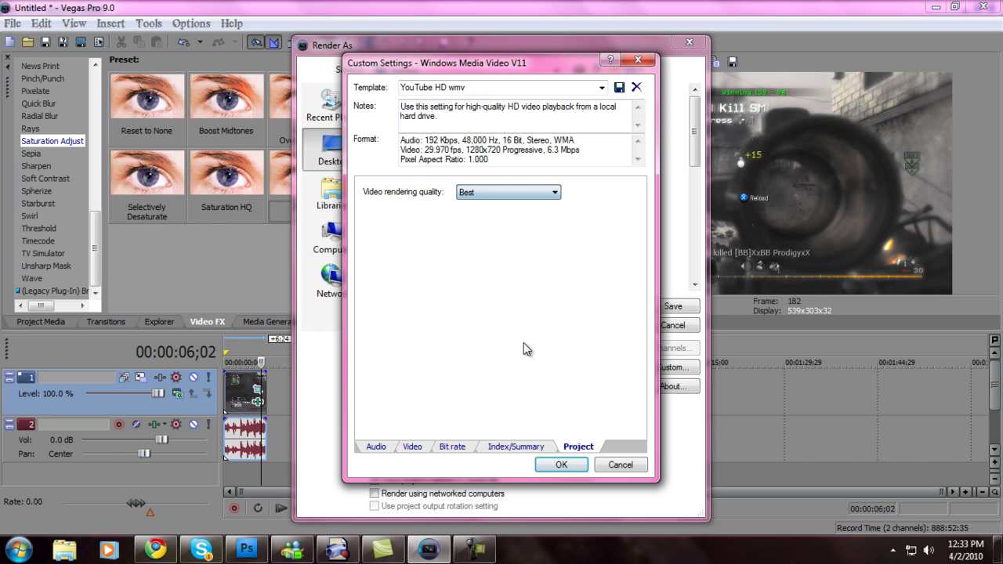
click(558, 466)
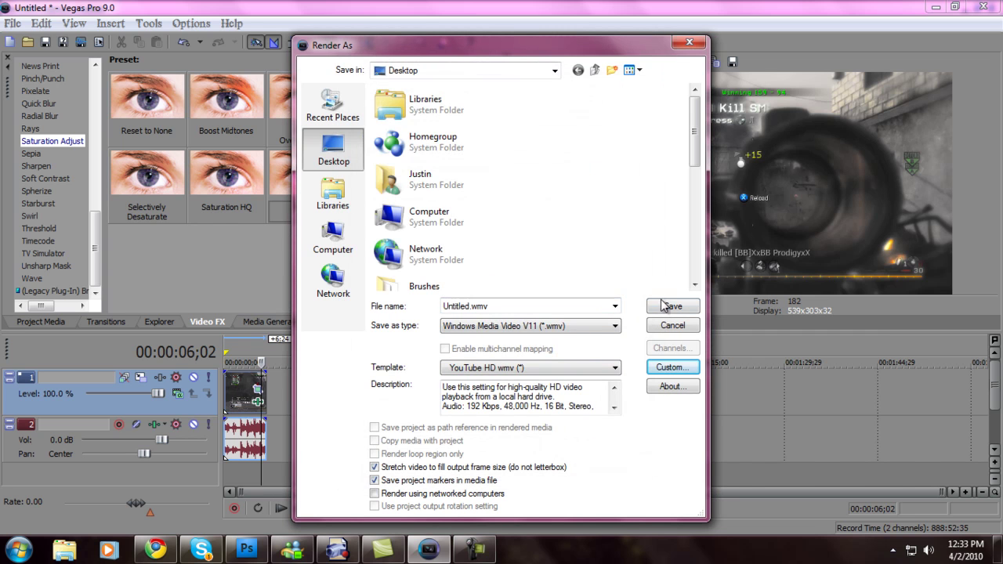
click(670, 307)
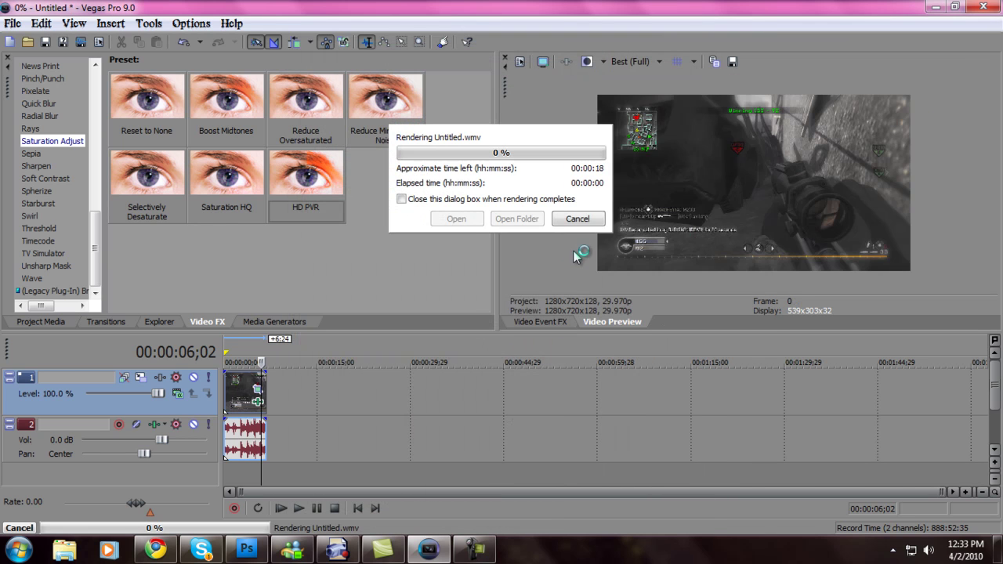